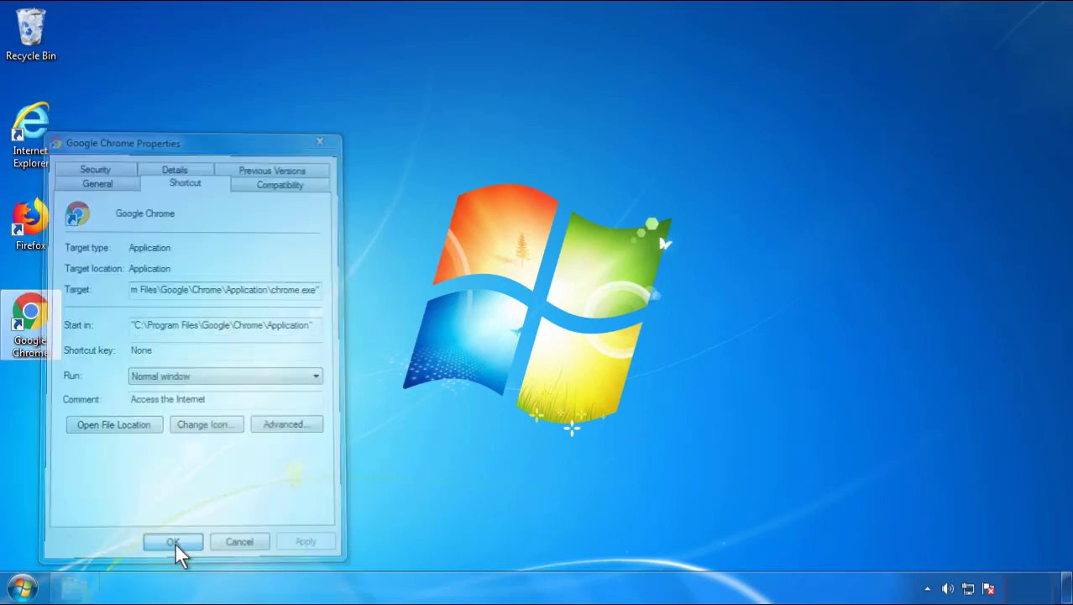
# Close the Google Chrome shortcut's Properties dialog and bring up the Start menu.
pyautogui.click(22, 588)
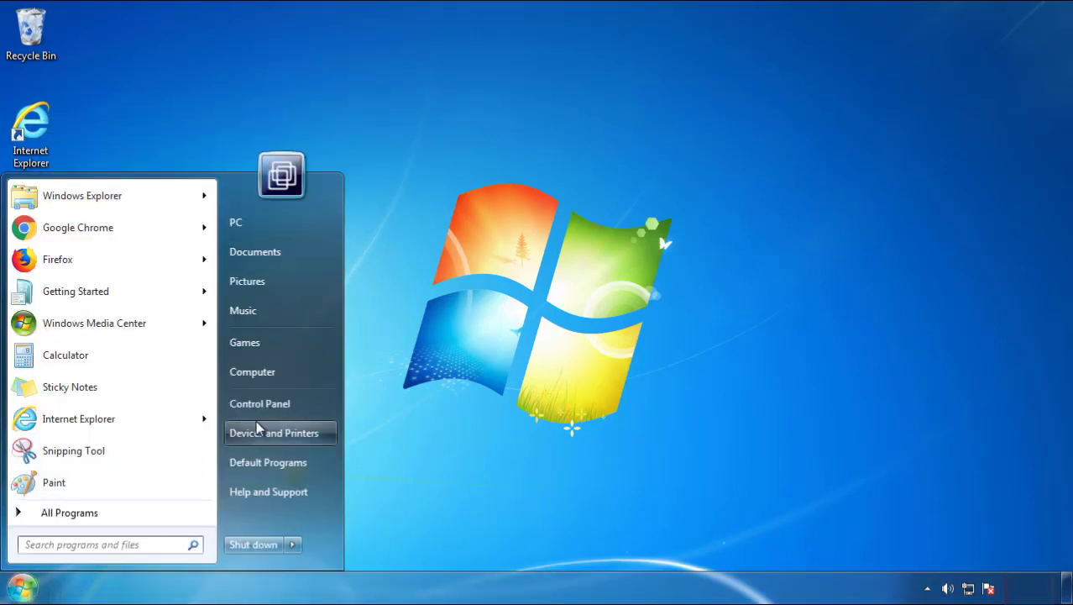
# In Programs and Features, sort by Installed On and uninstall SearchMine 2.00.
pyautogui.click(269, 401)
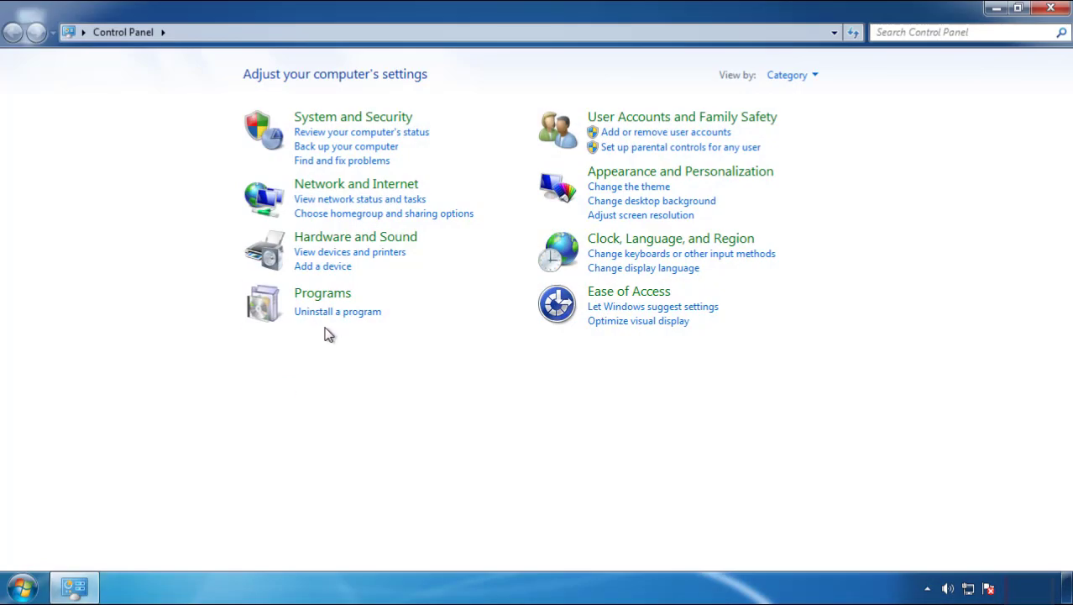
pyautogui.click(335, 311)
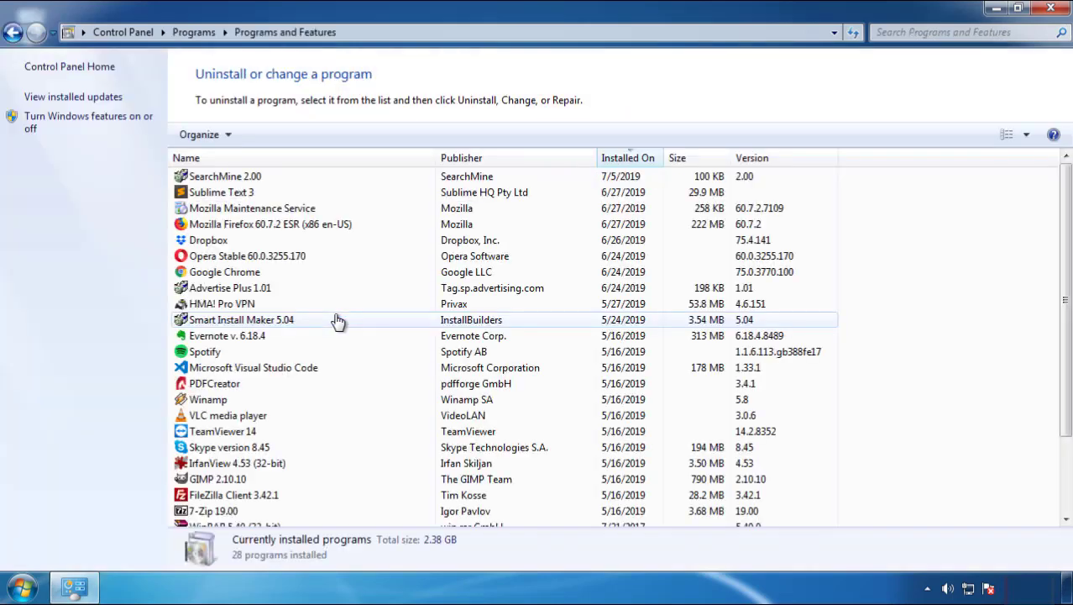
pyautogui.click(629, 159)
pyautogui.click(623, 160)
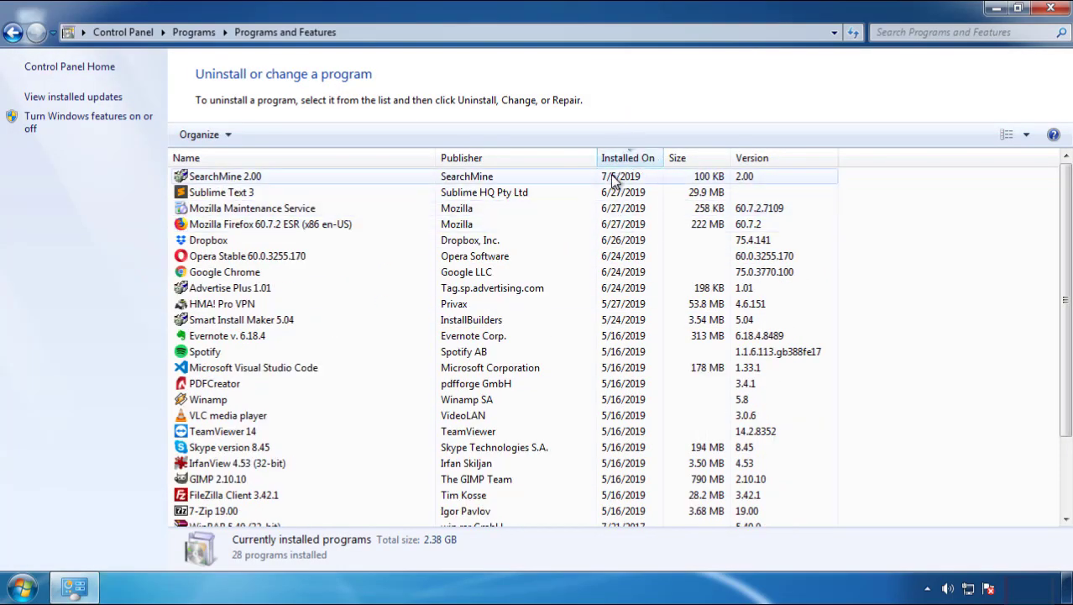
pyautogui.click(225, 177)
pyautogui.click(271, 137)
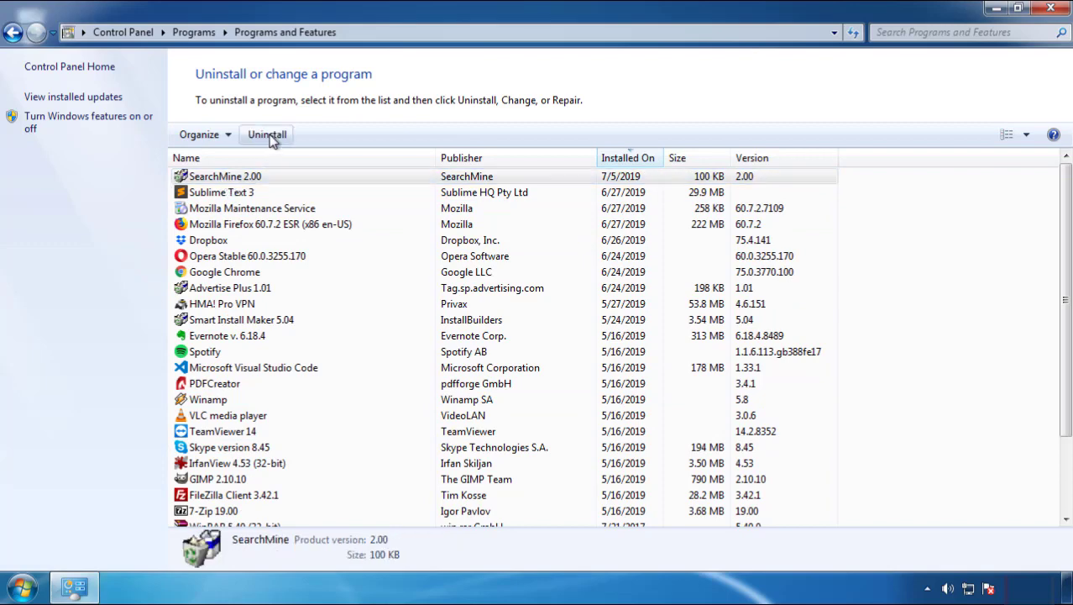
pyautogui.click(623, 445)
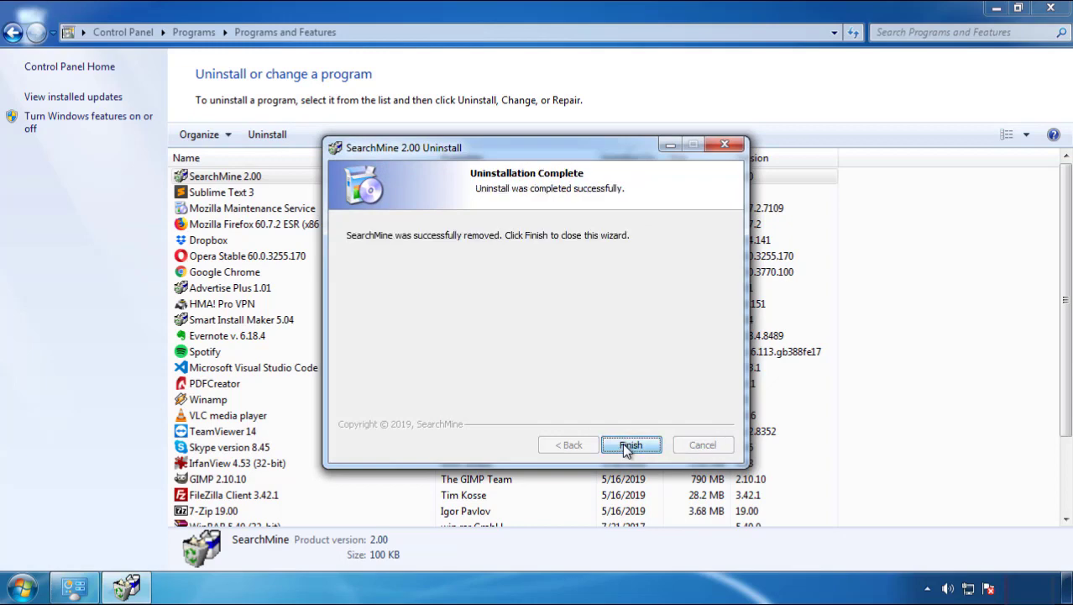
pyautogui.click(625, 443)
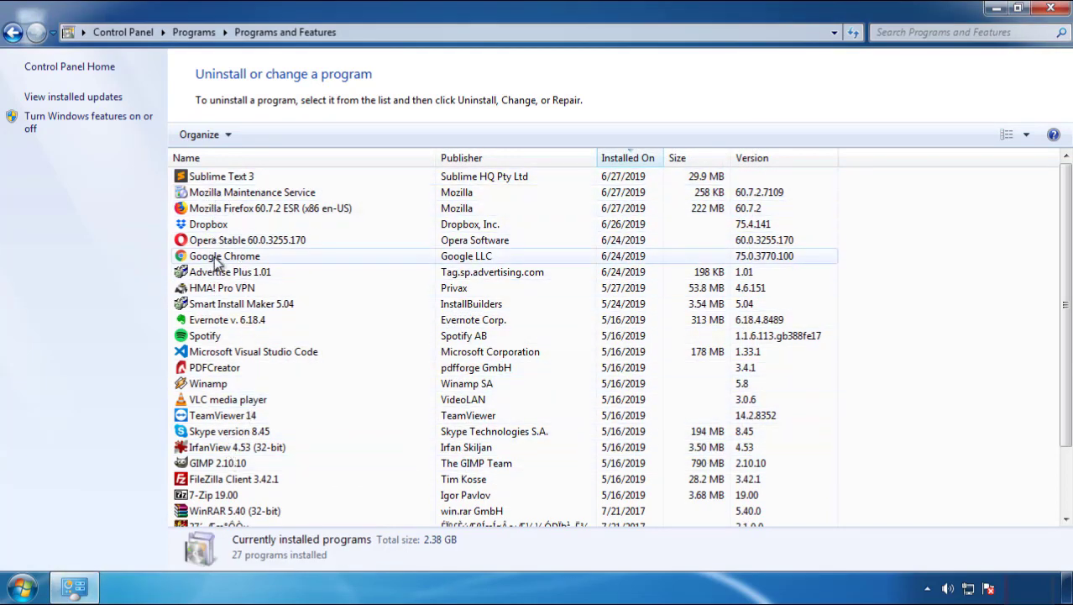
# Restart Windows, choose Safe Mode from the boot options, and launch Firefox.
pyautogui.click(1052, 10)
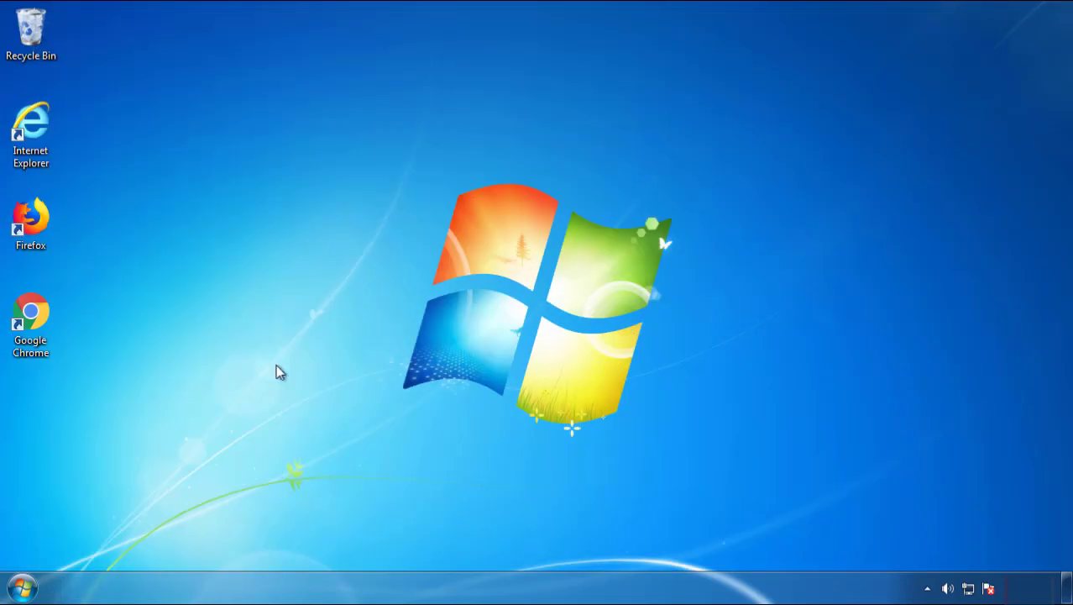
pyautogui.click(18, 590)
pyautogui.moveTo(291, 547)
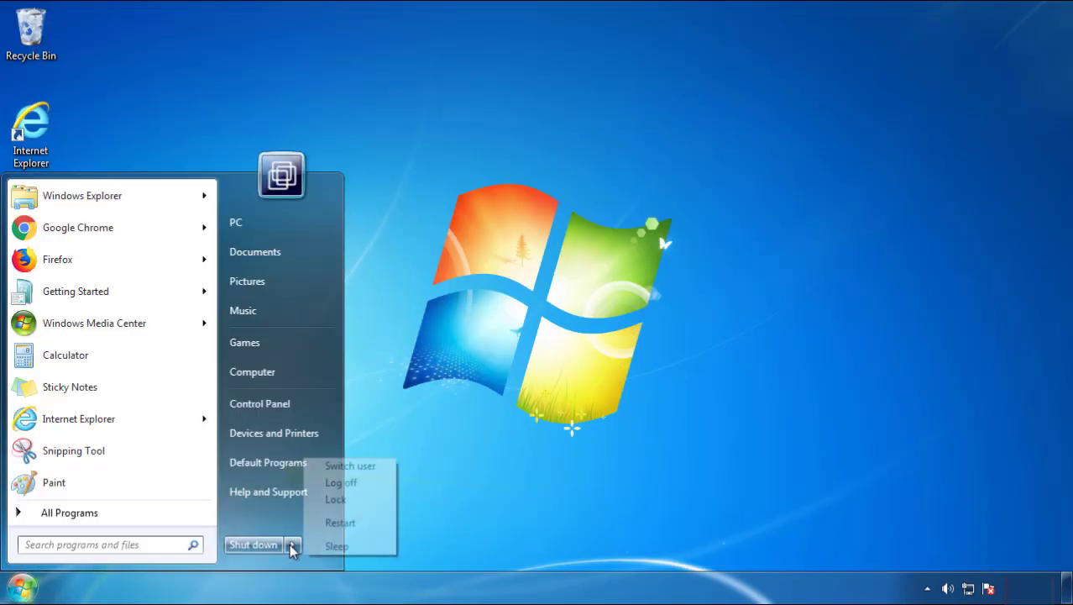
pyautogui.click(354, 524)
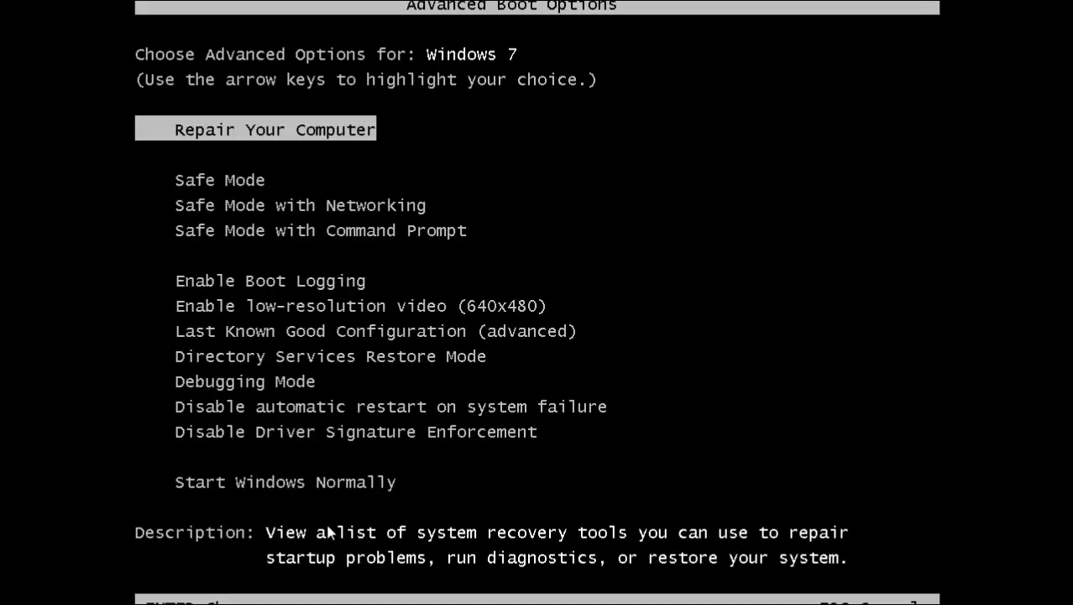
pyautogui.press('Down')
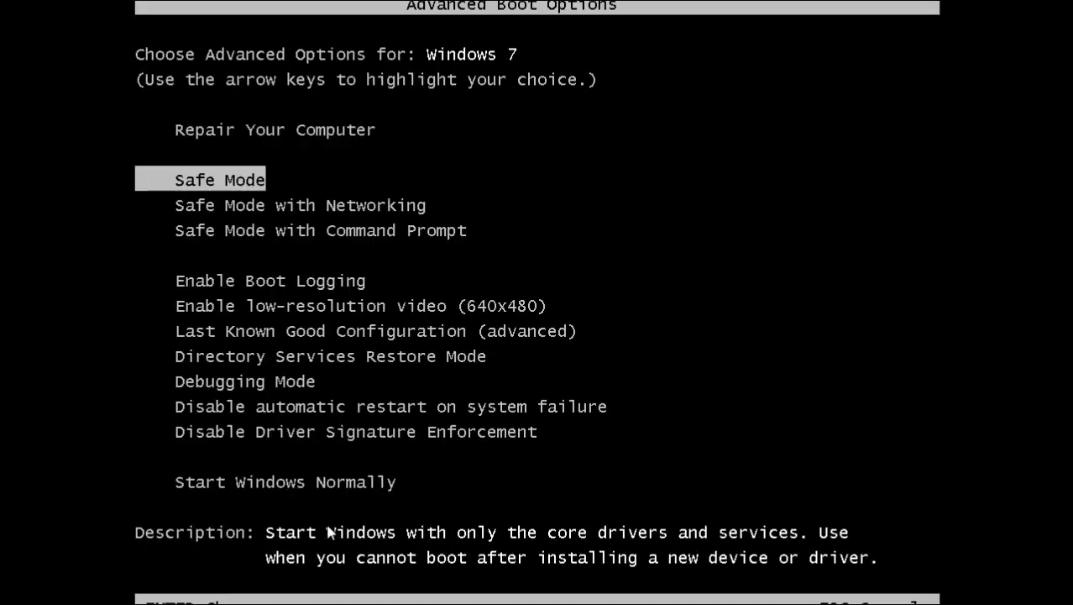
pyautogui.press('Return')
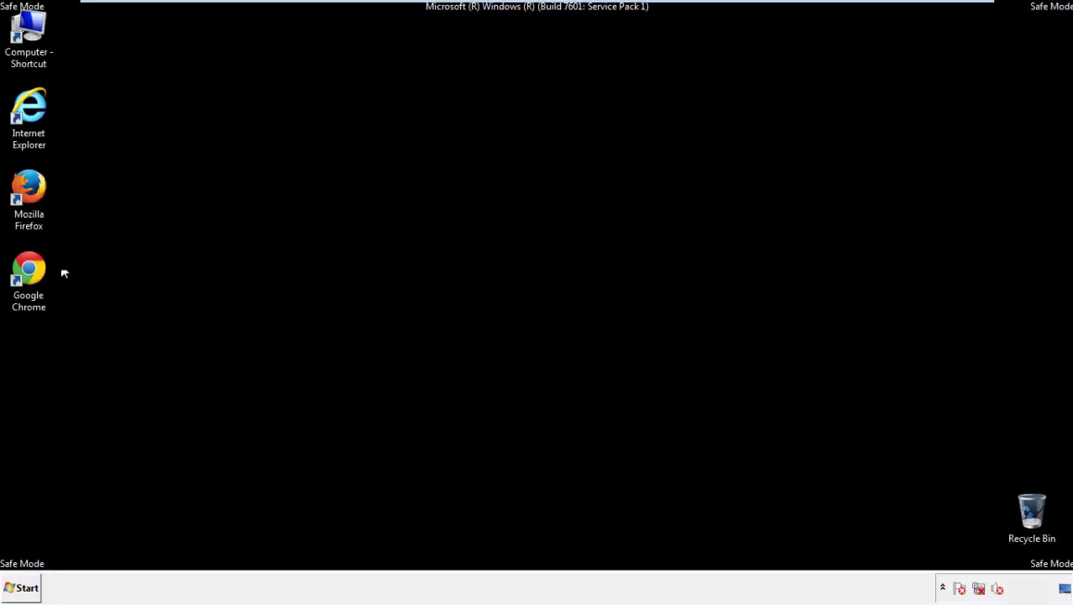
pyautogui.doubleClick(33, 193)
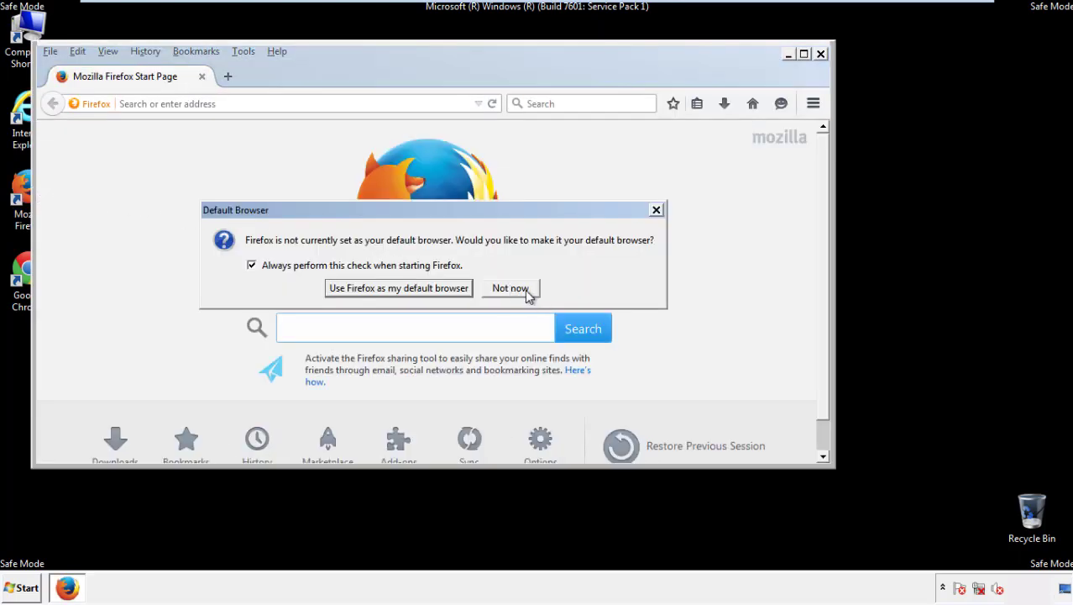
# Decline making Firefox the default browser and make sure the Menu Bar is showing.
pyautogui.click(511, 288)
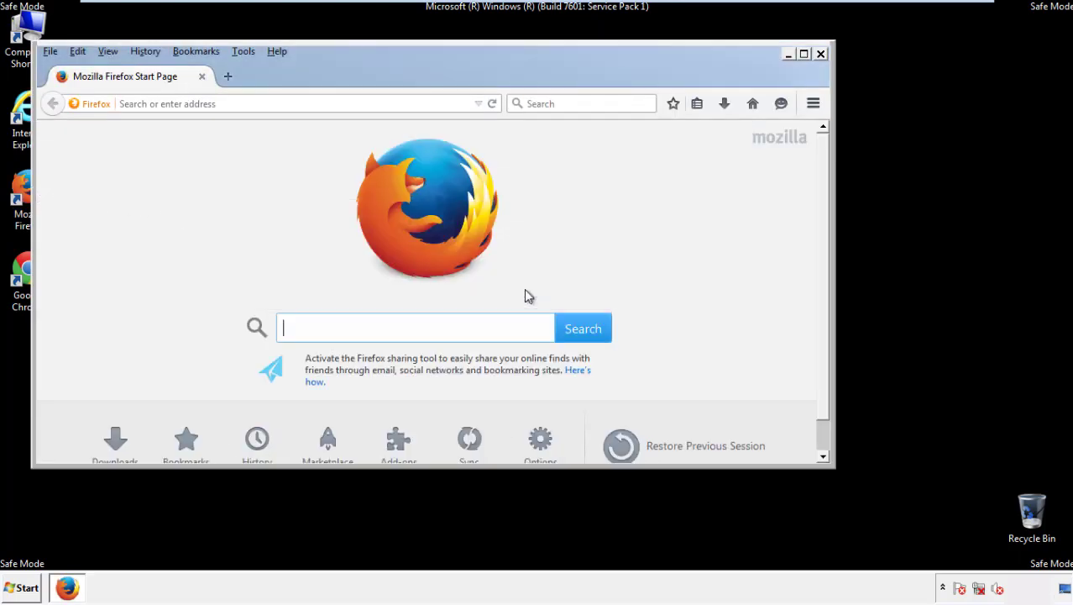
pyautogui.rightClick(330, 74)
pyautogui.click(361, 127)
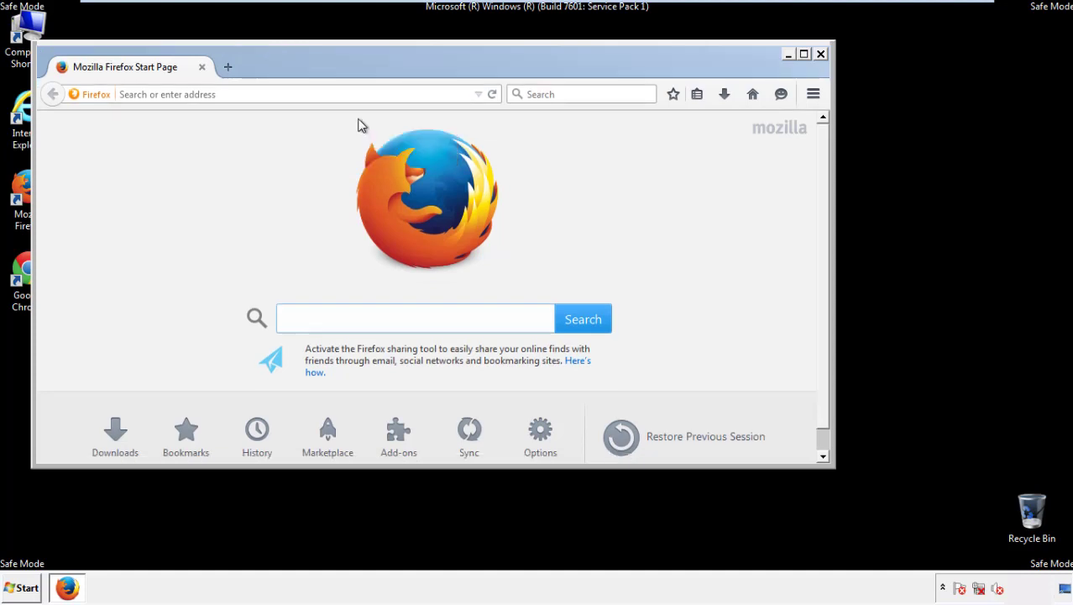
pyautogui.rightClick(339, 74)
pyautogui.click(351, 130)
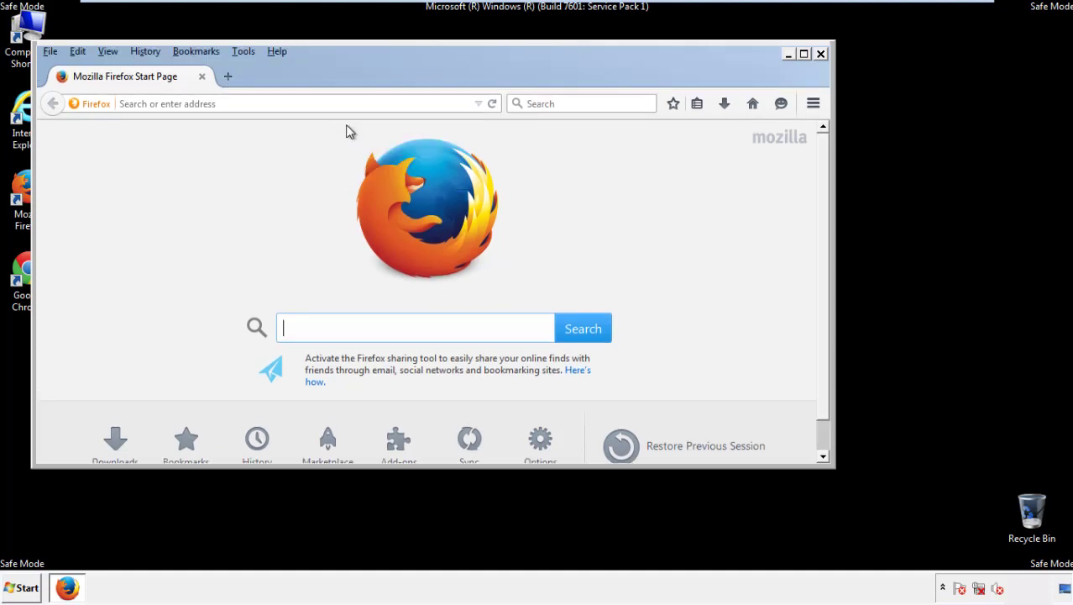
# Clear Firefox's recent history for the Everything time range, with offline data and site preferences included.
pyautogui.click(148, 53)
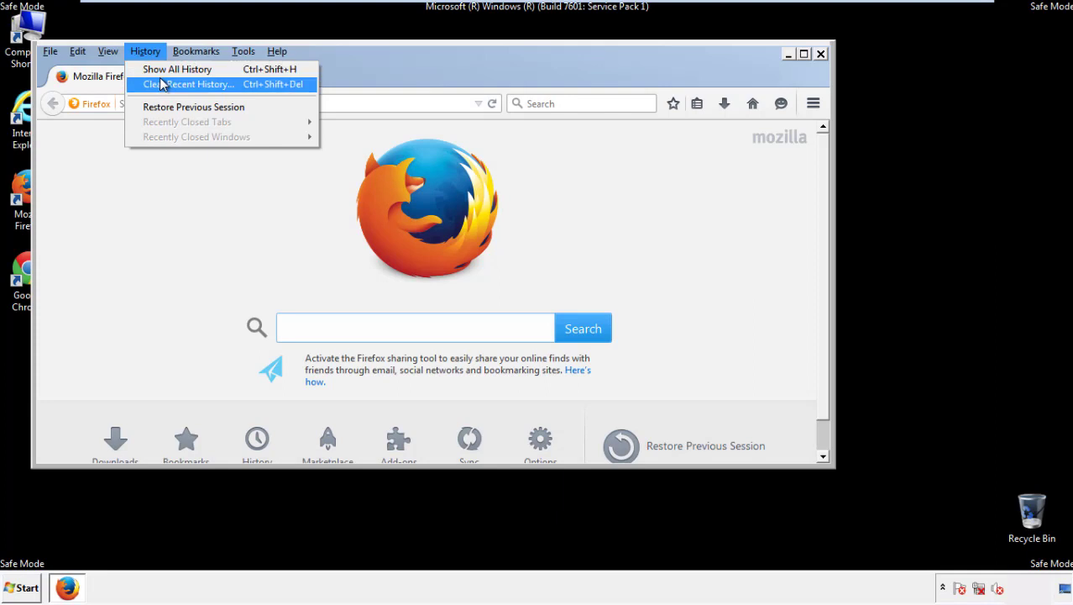
pyautogui.click(162, 84)
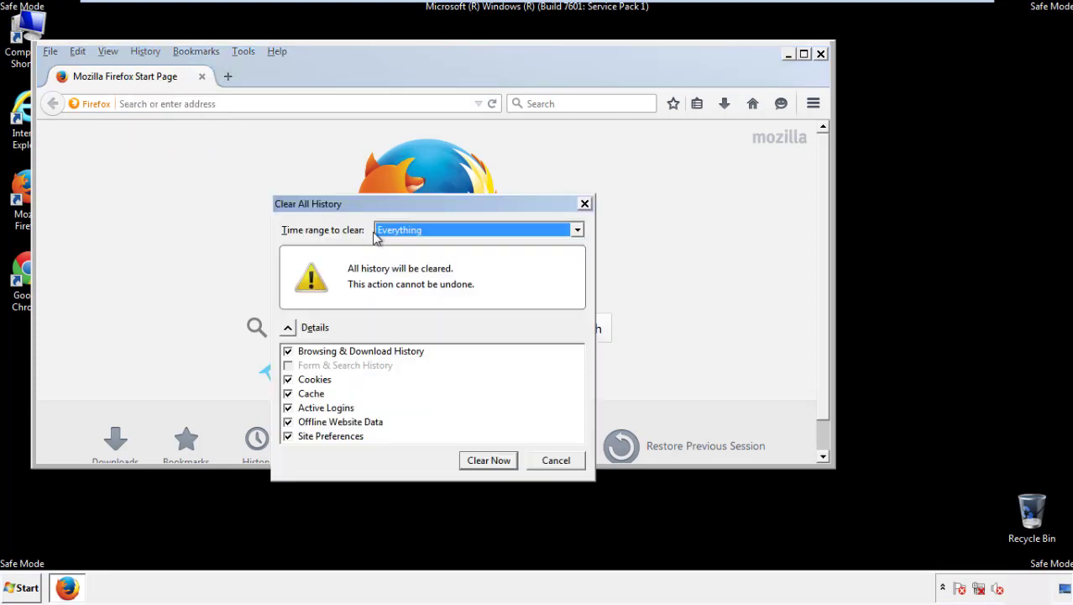
pyautogui.click(400, 232)
pyautogui.click(403, 315)
pyautogui.click(288, 422)
pyautogui.click(288, 421)
pyautogui.click(288, 437)
pyautogui.click(288, 437)
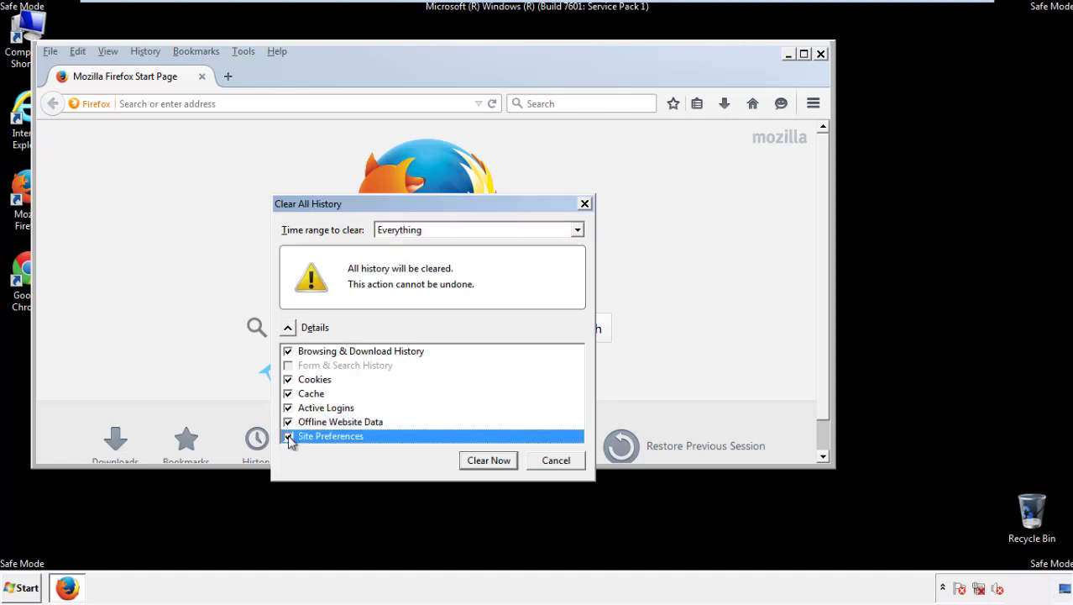
pyautogui.click(488, 460)
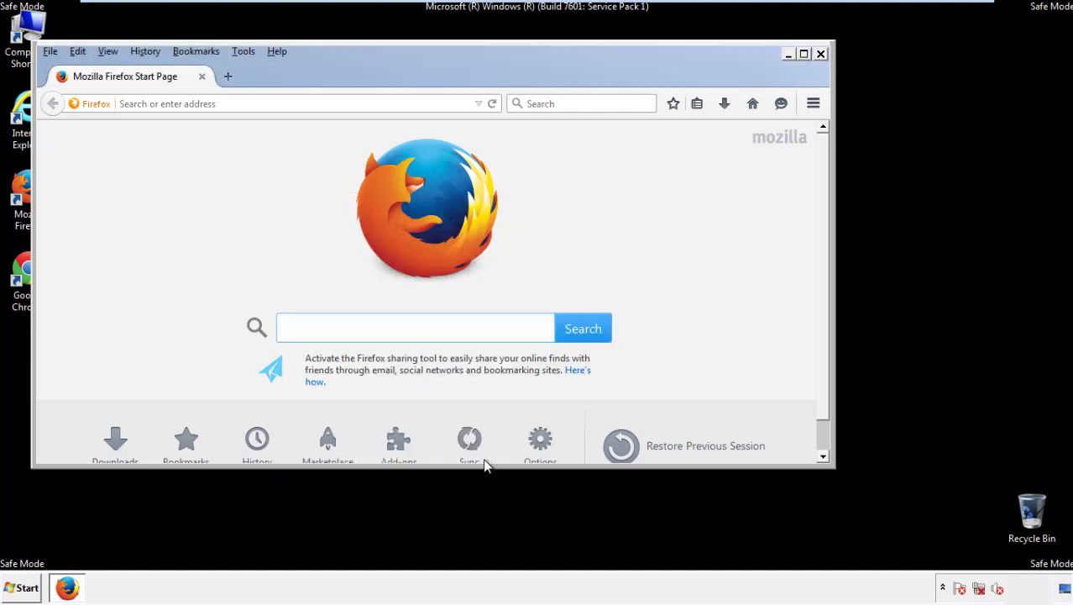
# Refresh Firefox from Troubleshooting Information, finish the import wizard, and close the browser.
pyautogui.click(276, 51)
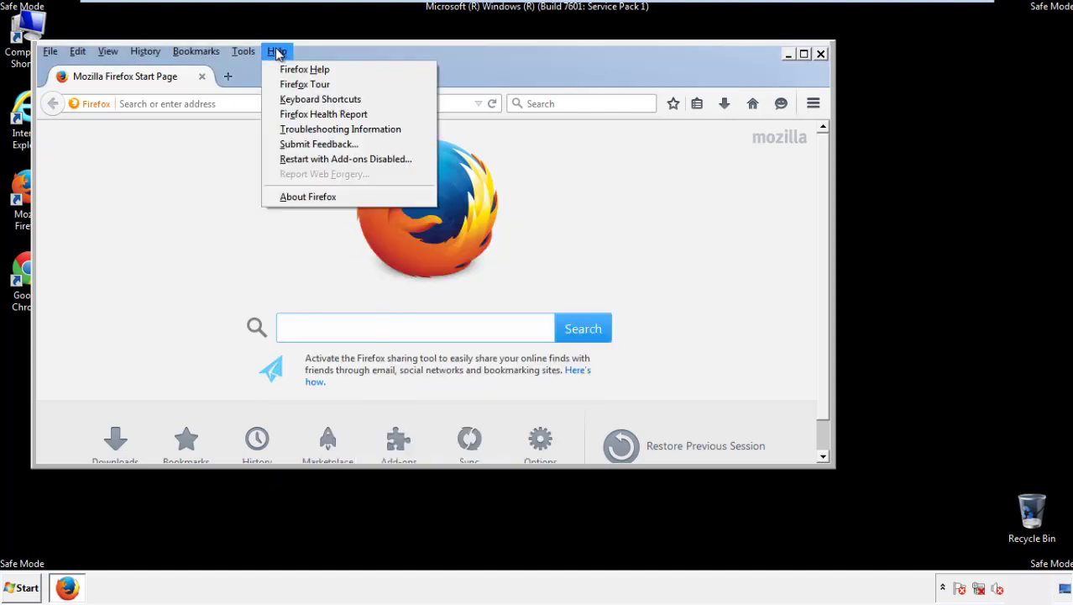
pyautogui.click(311, 129)
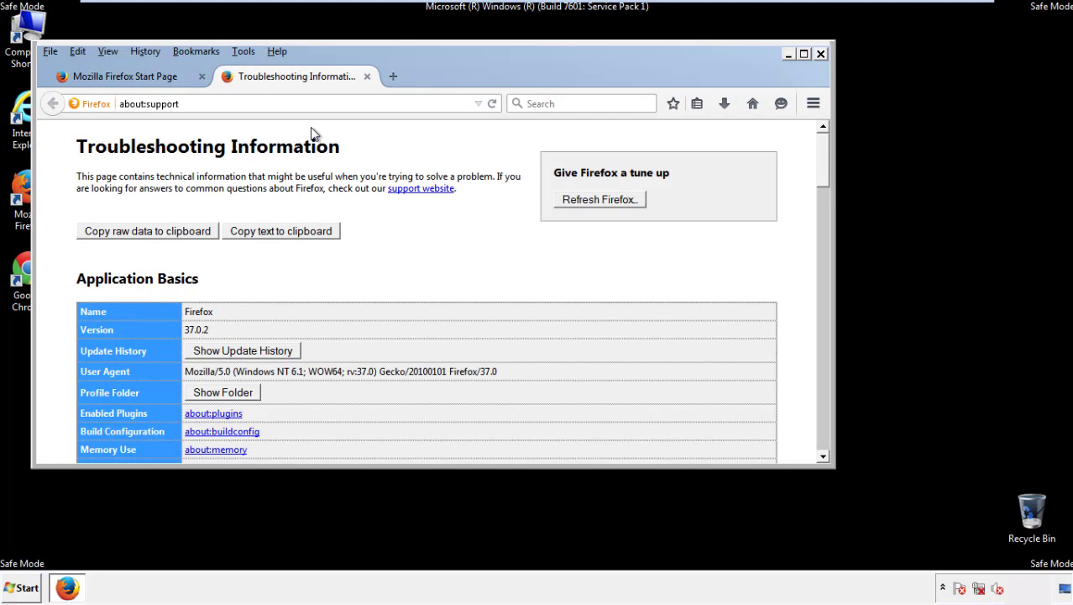
pyautogui.click(623, 204)
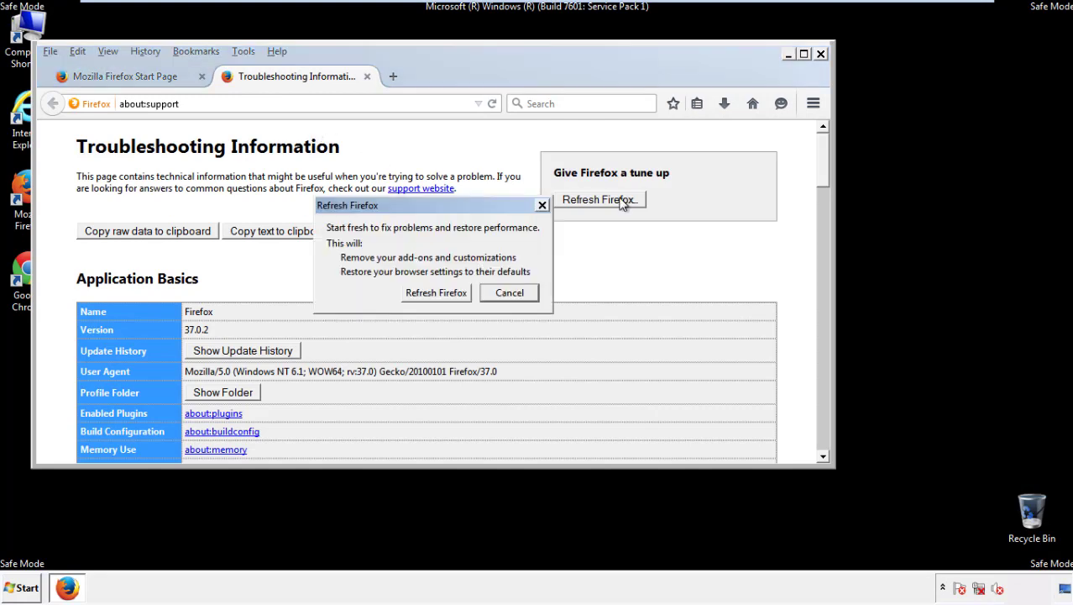
pyautogui.click(436, 292)
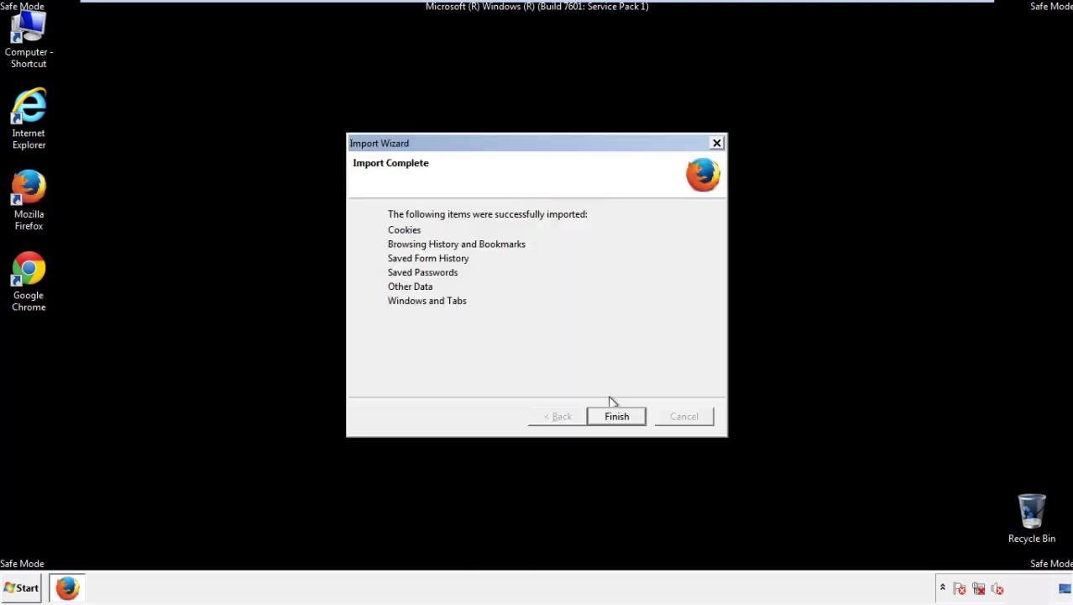
pyautogui.click(618, 417)
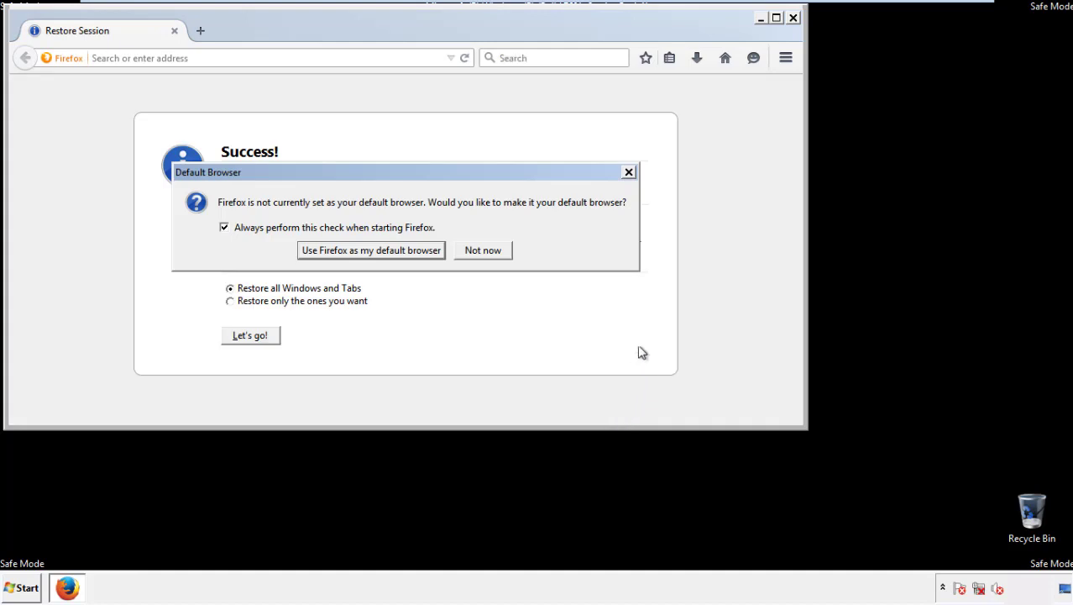
pyautogui.click(484, 252)
pyautogui.click(793, 18)
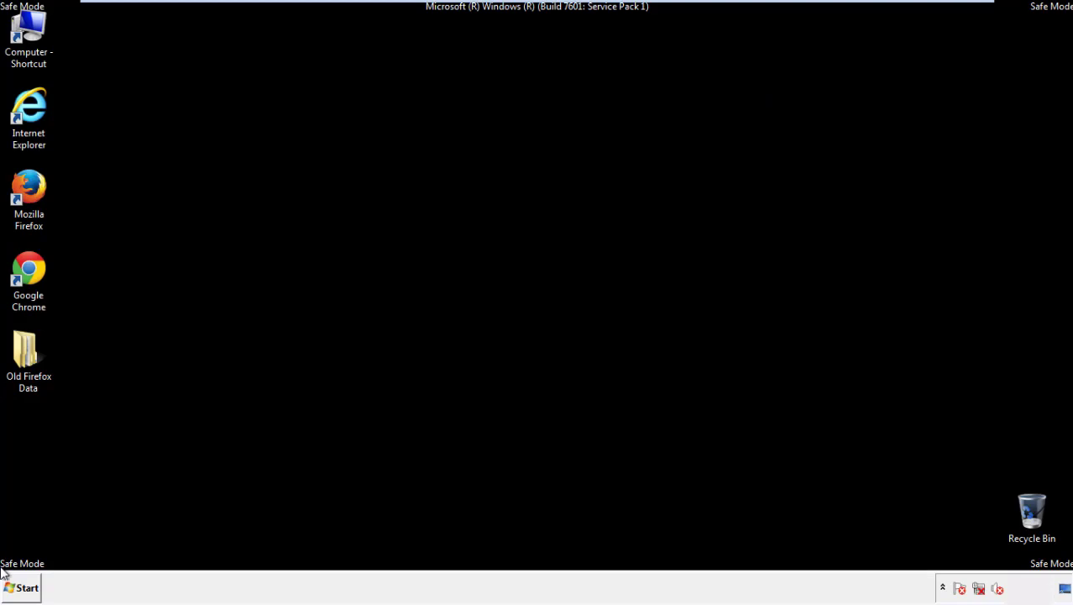
# Launch Google Chrome and choose Don't ask again on its default-browser prompt.
pyautogui.click(26, 269)
pyautogui.doubleClick(26, 269)
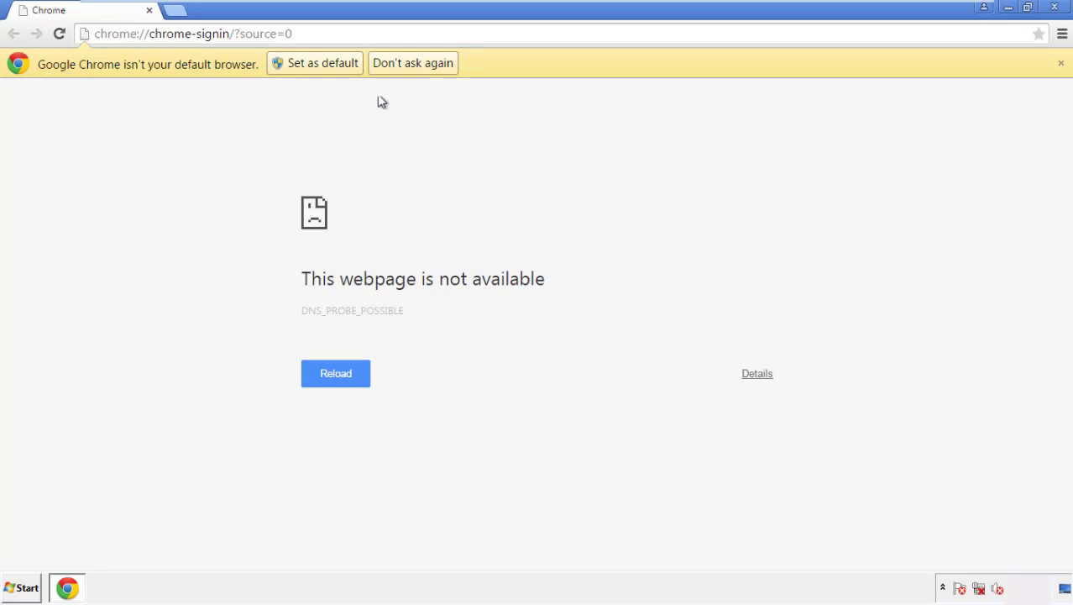
pyautogui.click(433, 68)
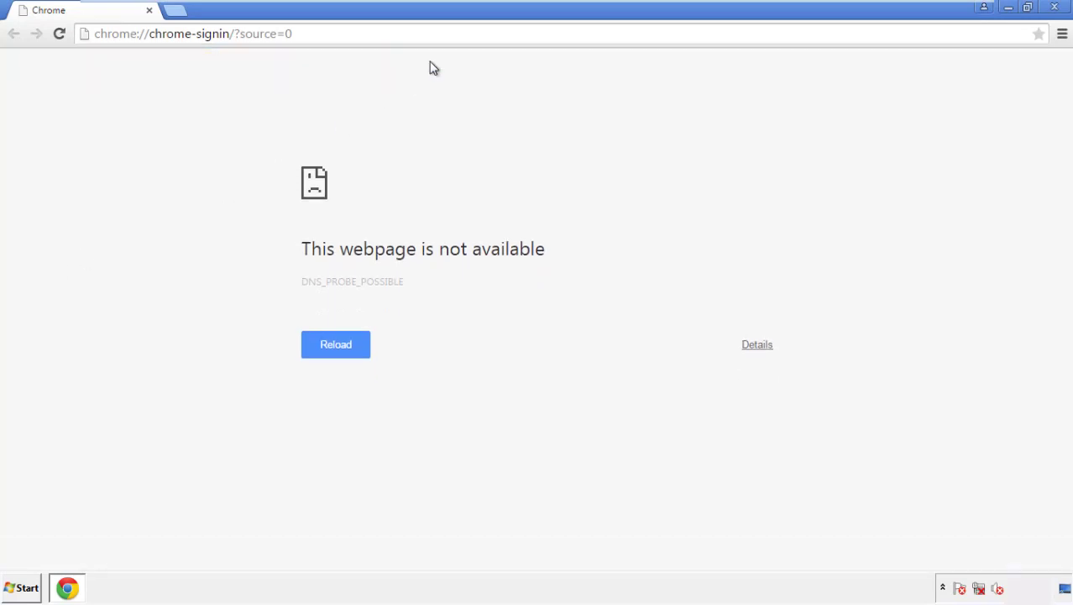
pyautogui.click(1063, 34)
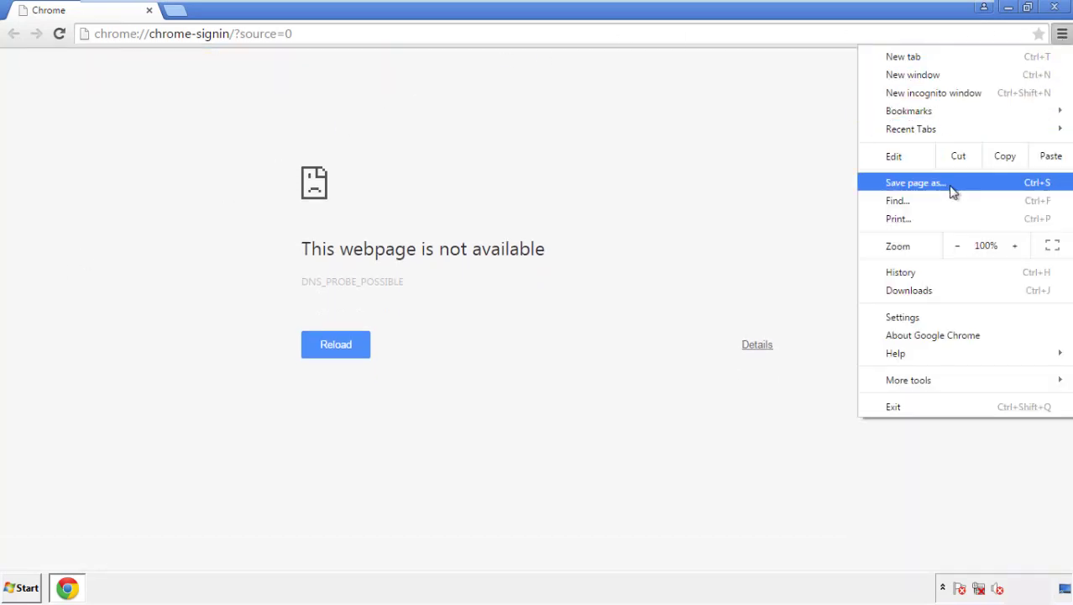
# Clear Chrome's browsing data from the beginning of time, including autofill form data.
pyautogui.click(908, 316)
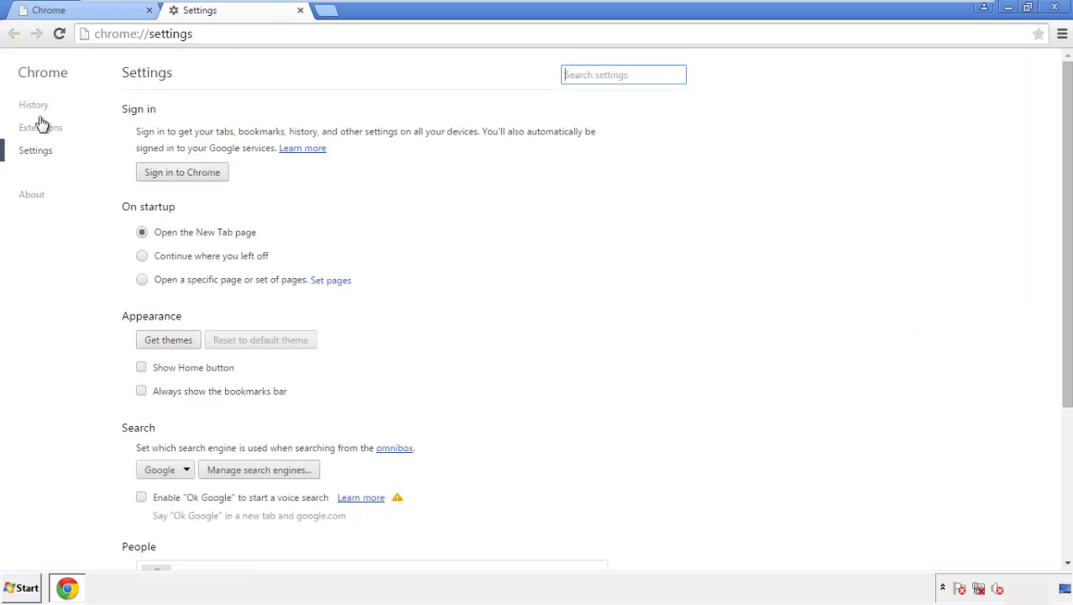
pyautogui.click(39, 107)
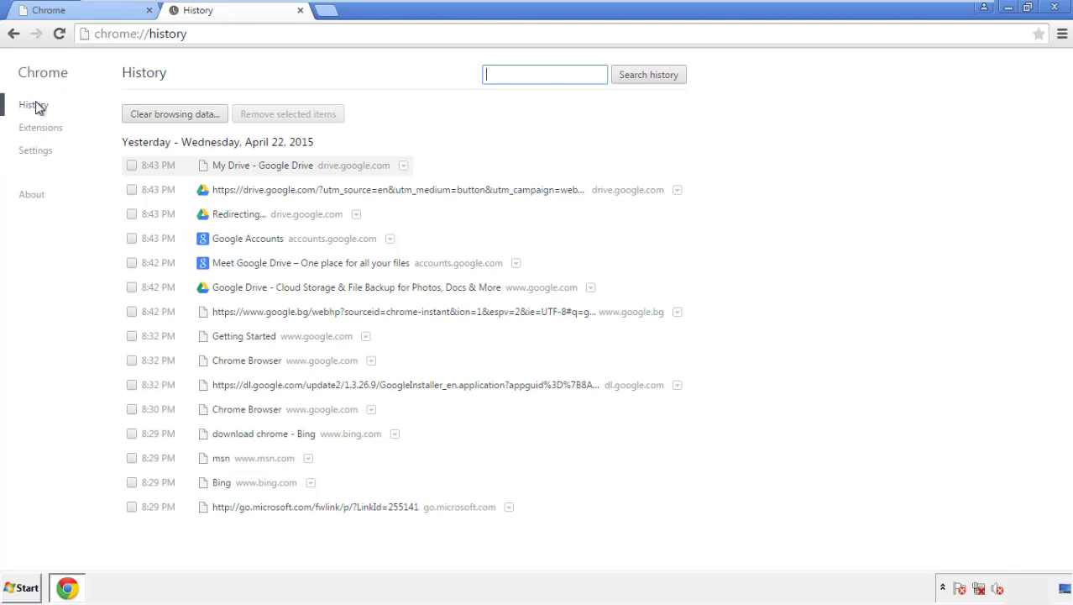
pyautogui.click(162, 117)
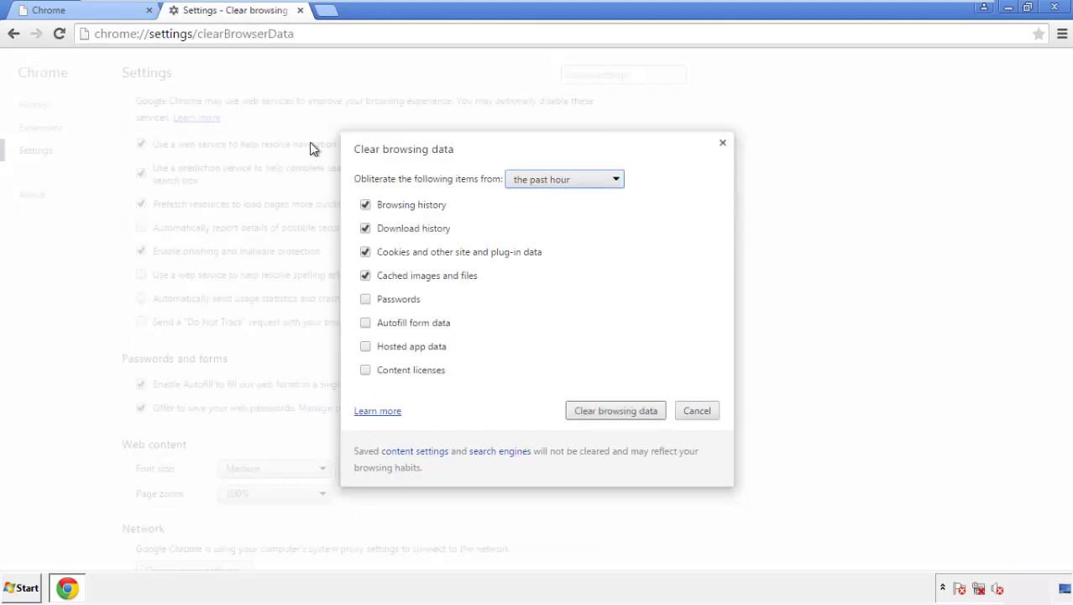
pyautogui.click(540, 181)
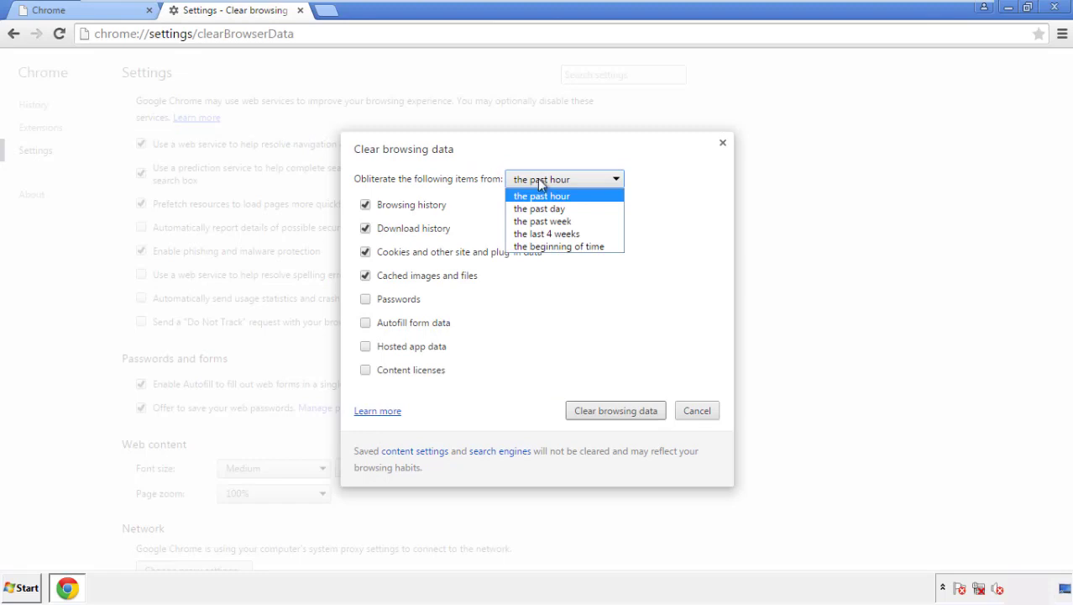
pyautogui.click(537, 247)
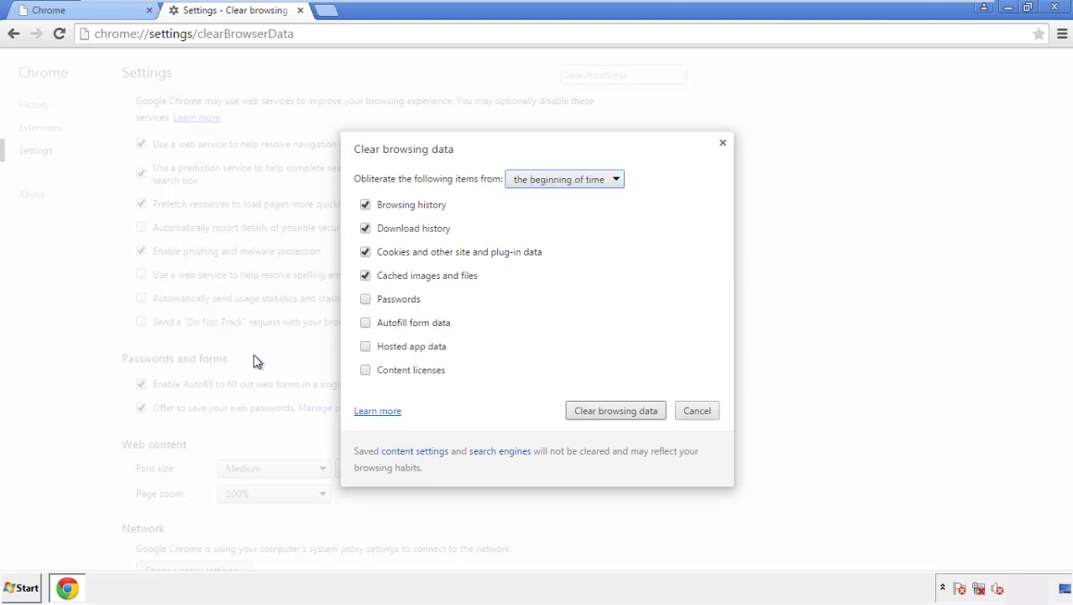
pyautogui.click(368, 326)
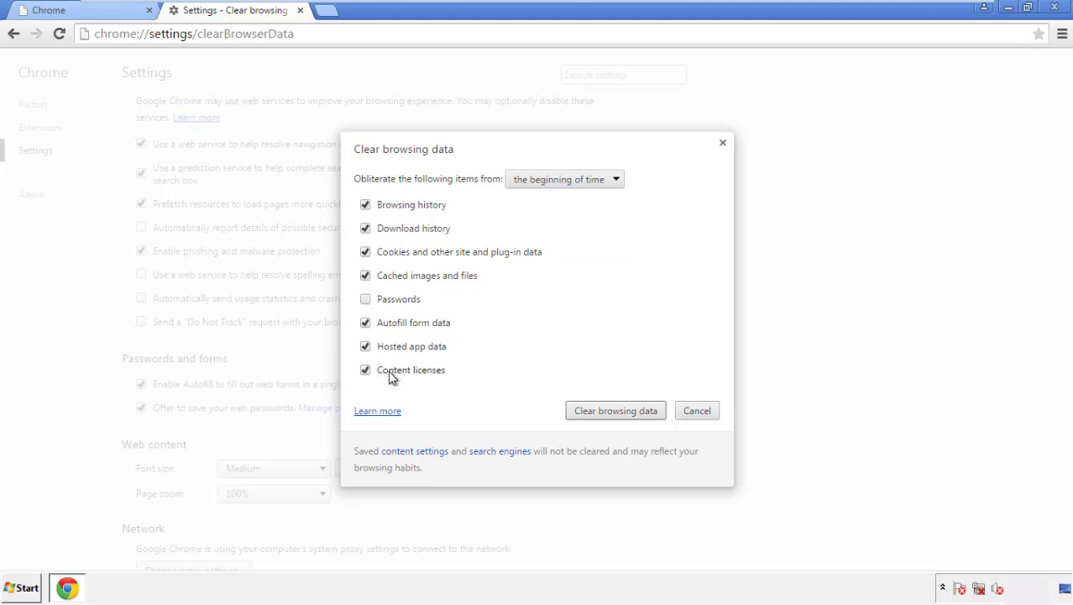
pyautogui.click(601, 413)
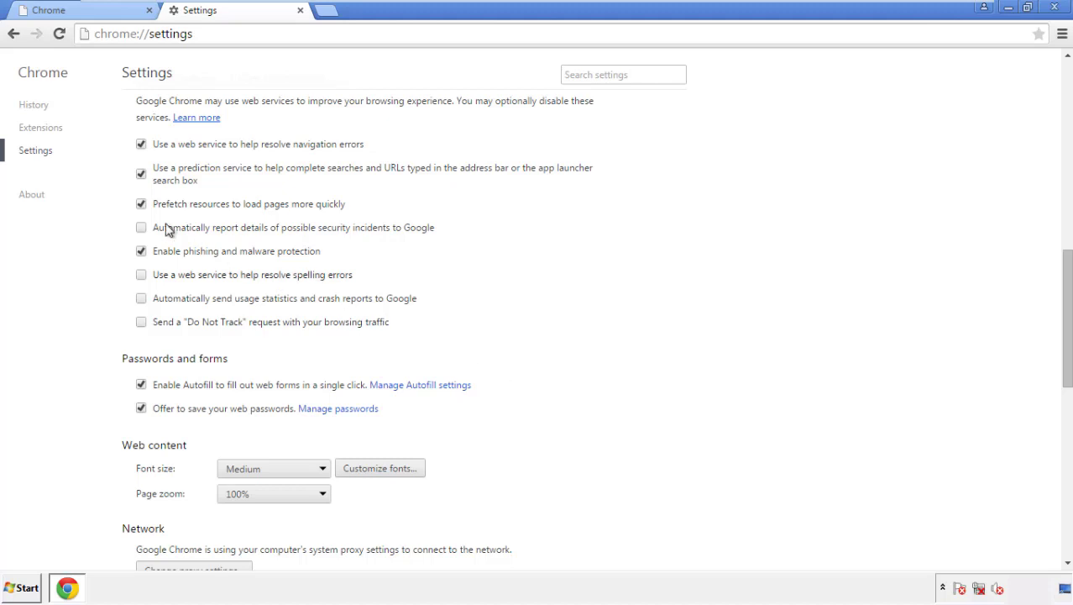
# Reset Chrome's settings to their original defaults and close the browser.
pyautogui.moveTo(1066, 267); pyautogui.dragTo(1063, 449)
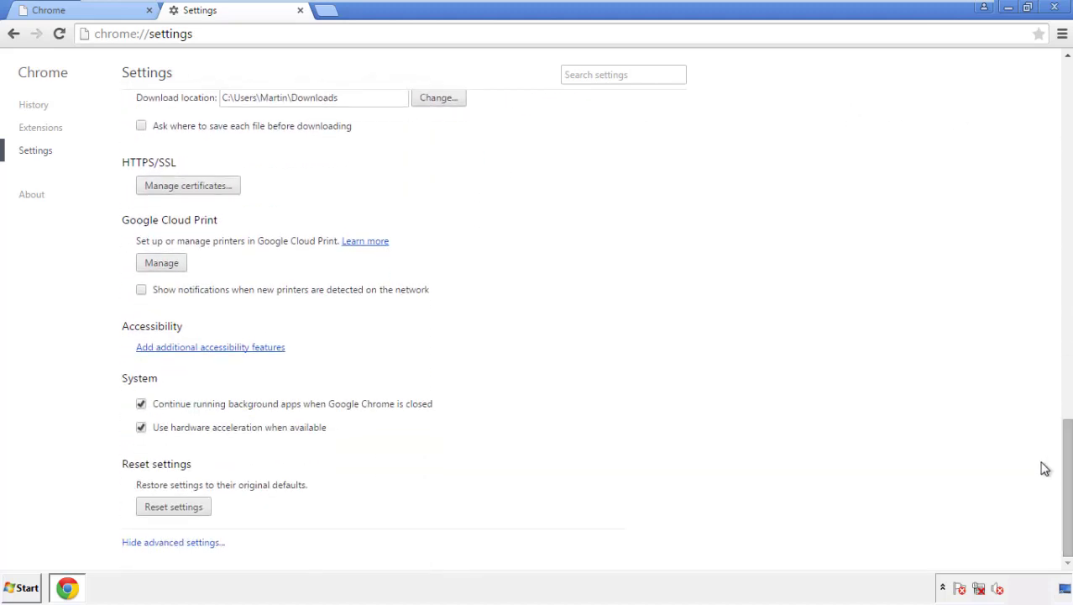
pyautogui.click(203, 514)
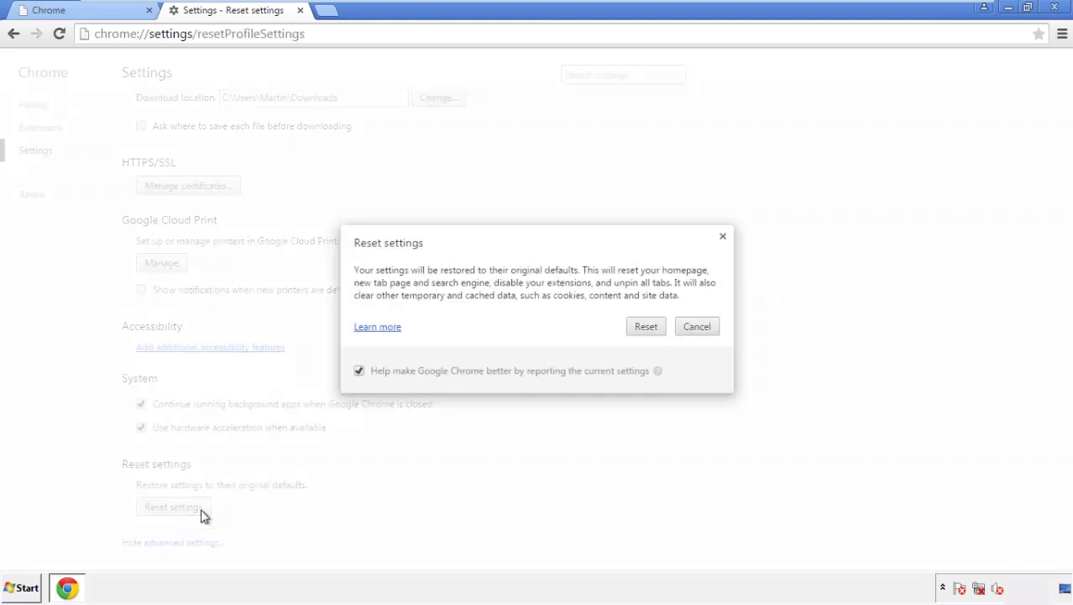
pyautogui.click(646, 326)
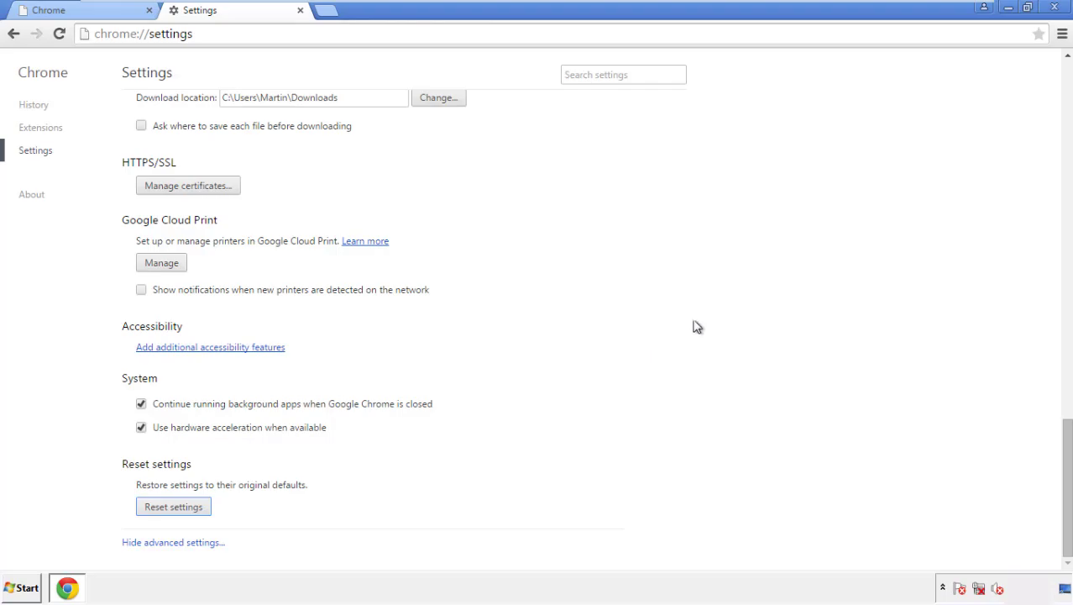
pyautogui.click(1054, 6)
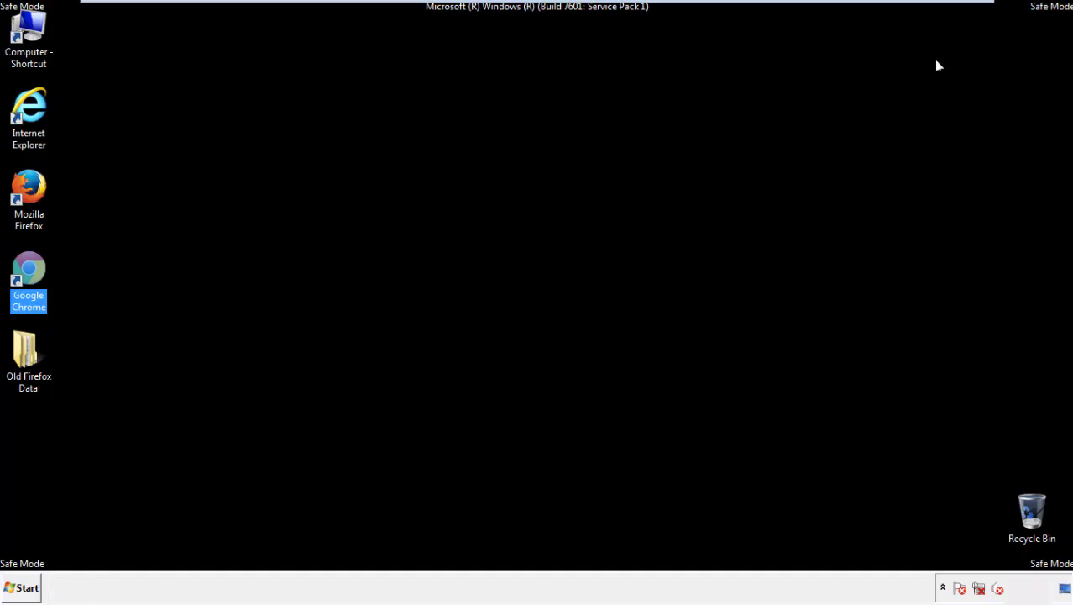
# Reopen Firefox, remove the Search Mine add-on from Add-ons, and close Firefox.
pyautogui.click(579, 271)
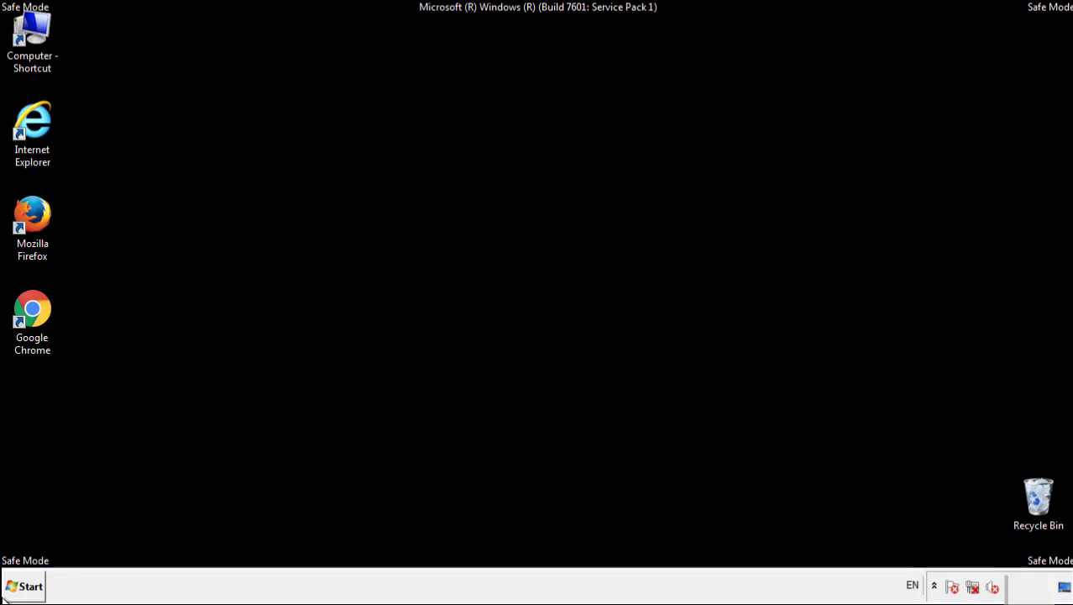
pyautogui.doubleClick(49, 223)
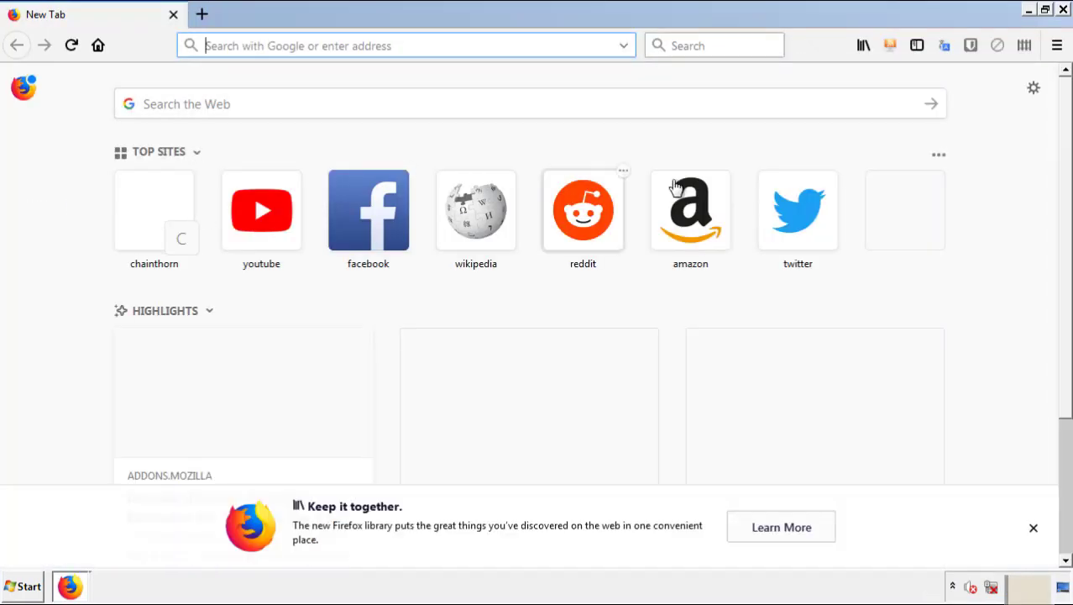
pyautogui.click(1057, 47)
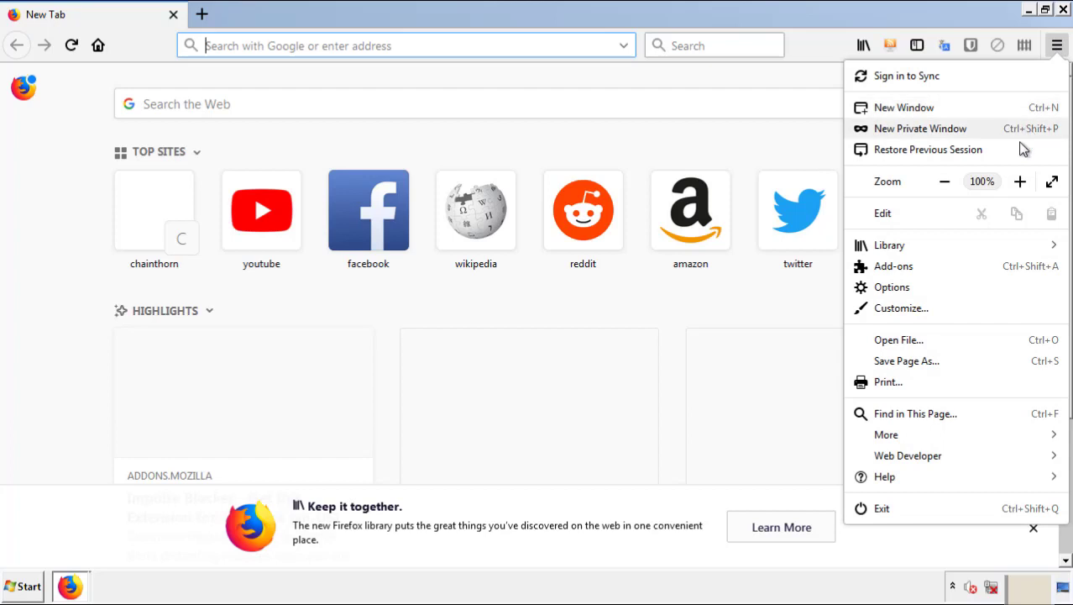
pyautogui.click(990, 274)
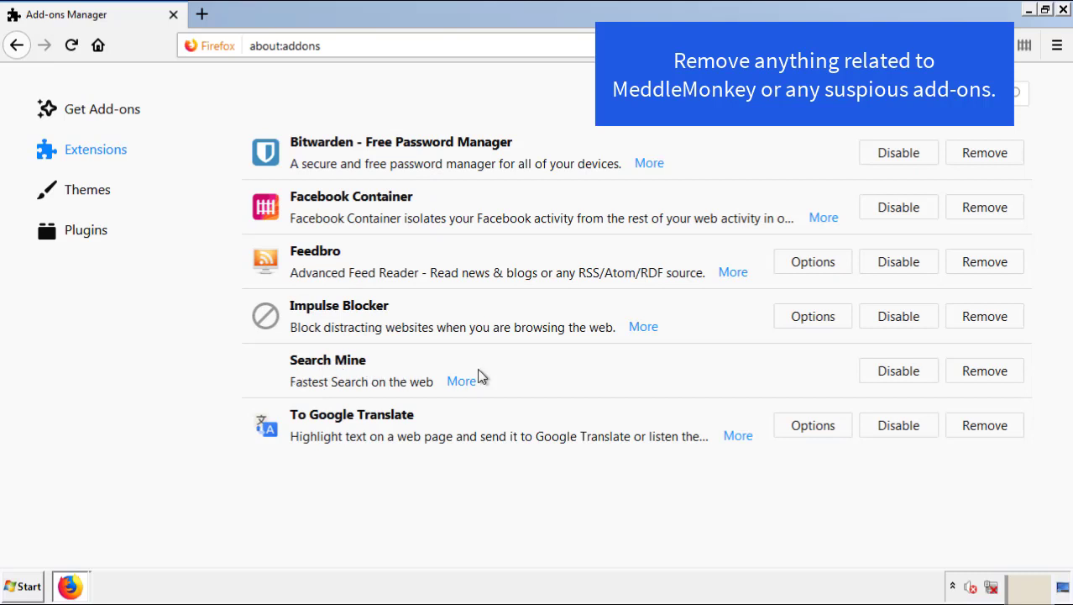
pyautogui.click(979, 376)
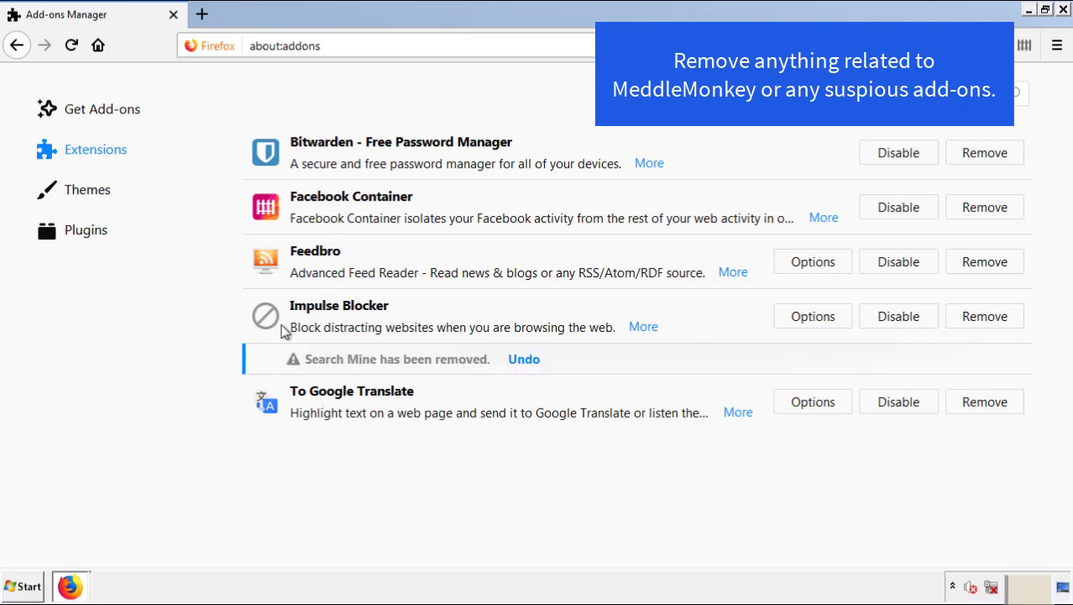
pyautogui.click(1064, 11)
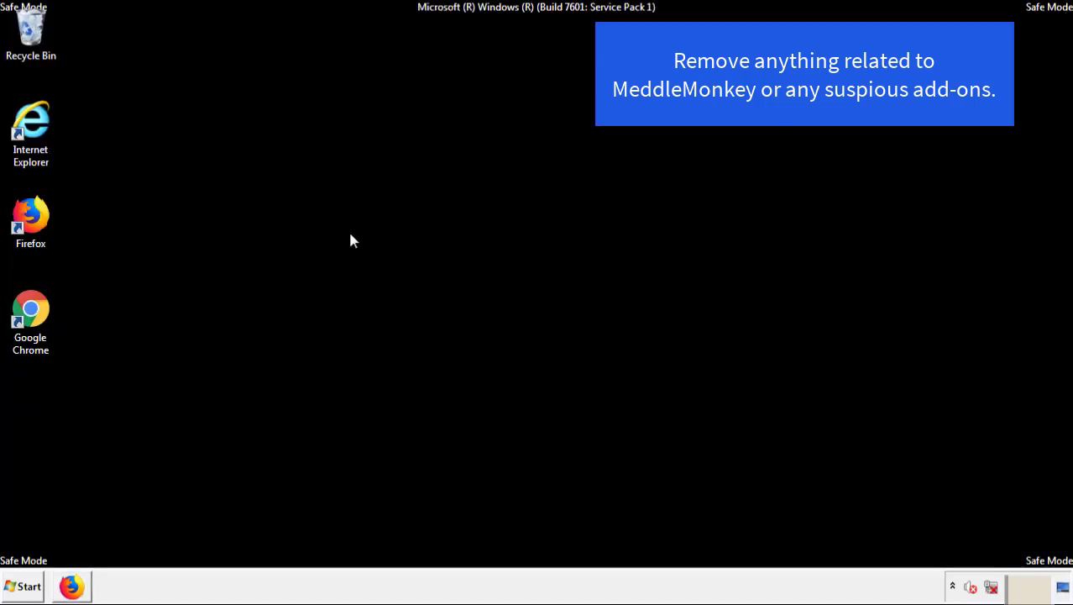
# Launch Chrome and remove the Search Mine extension from the Extensions page.
pyautogui.doubleClick(29, 328)
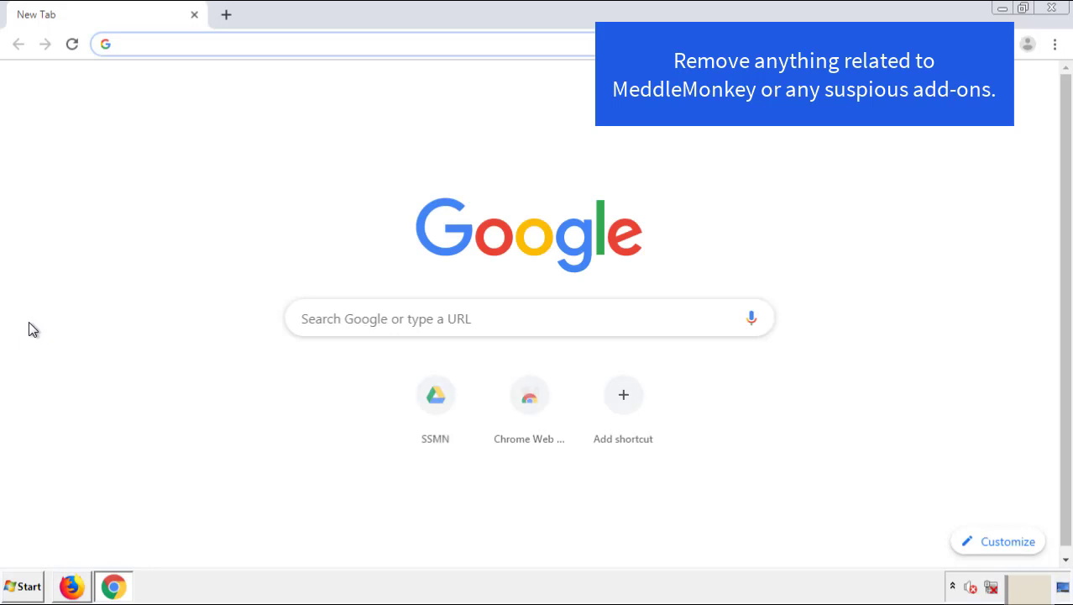
pyautogui.click(1054, 44)
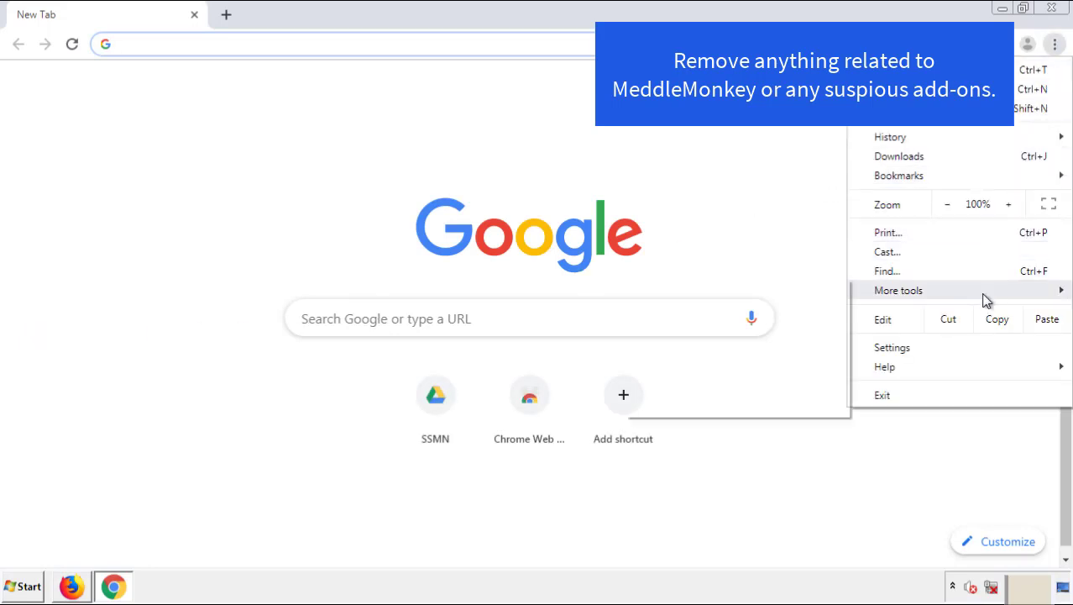
pyautogui.moveTo(964, 297)
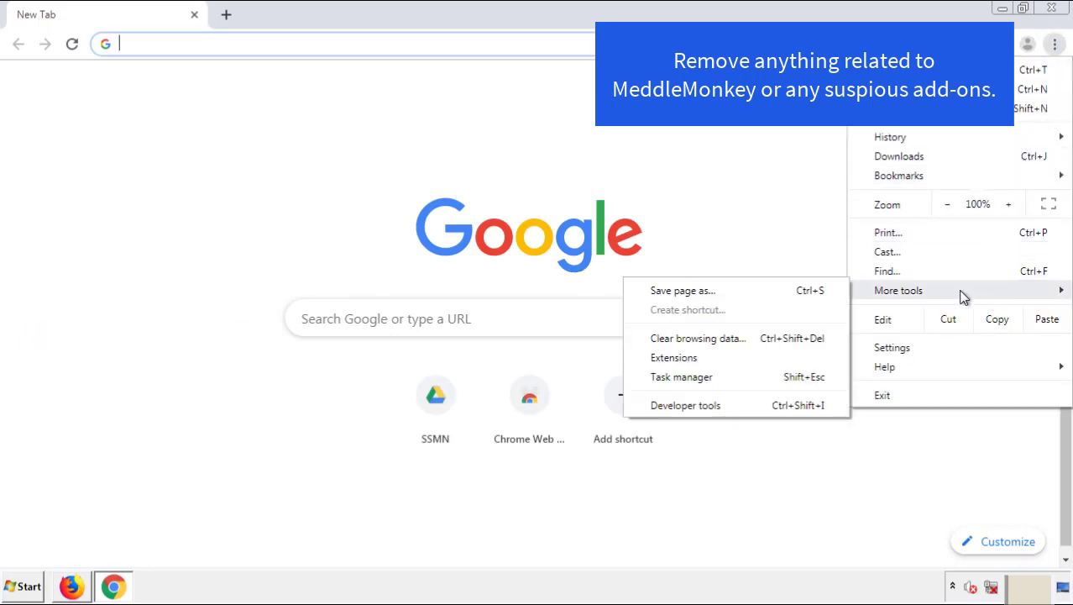
pyautogui.click(684, 357)
pyautogui.scroll(-5, 302, 281)
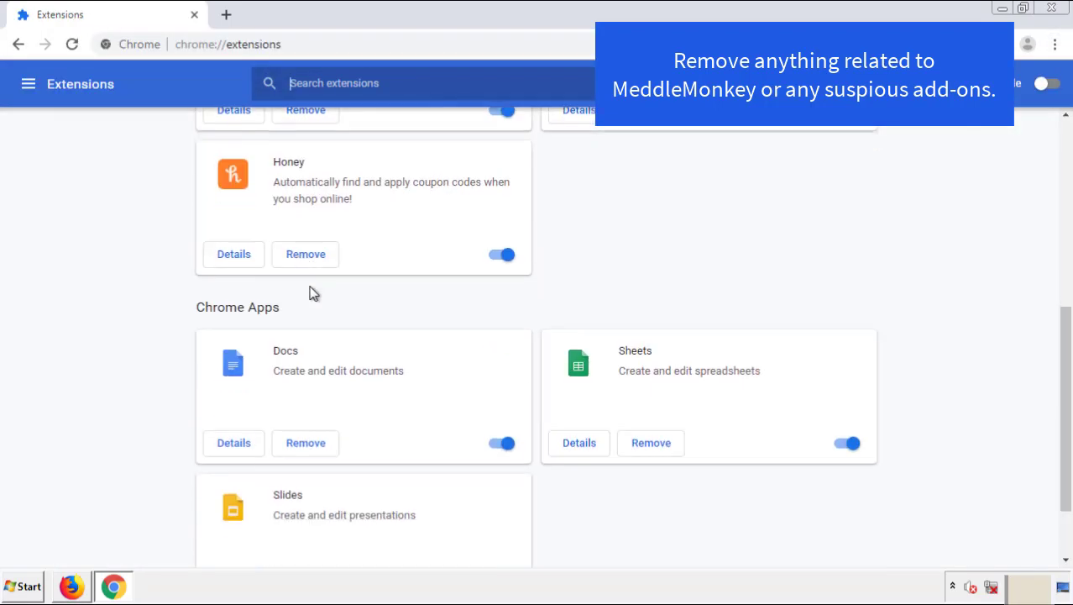
pyautogui.scroll(5, 405, 307)
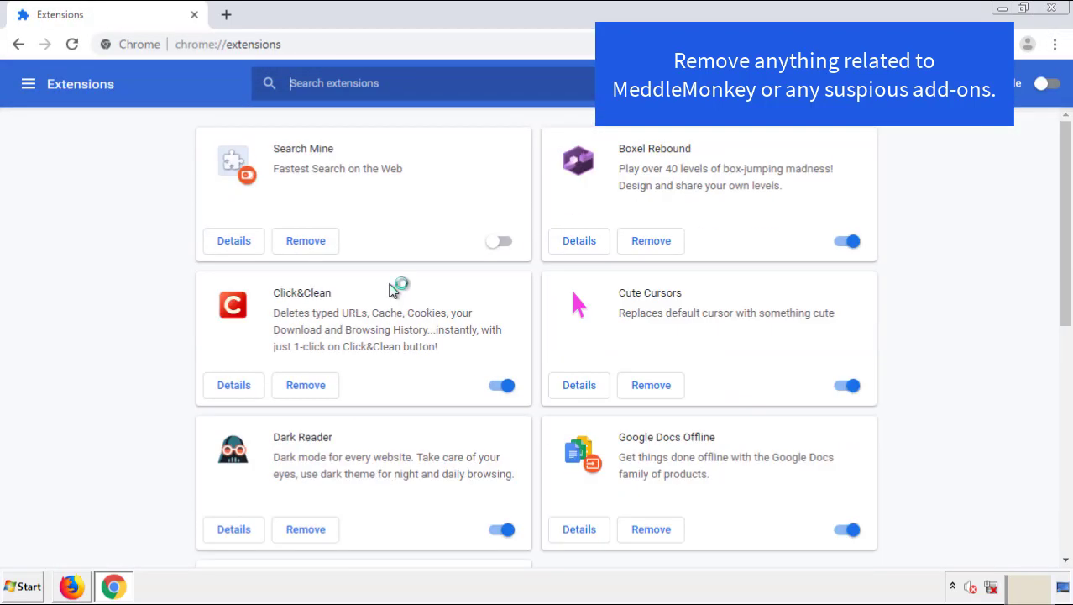
pyautogui.click(302, 242)
pyautogui.click(600, 145)
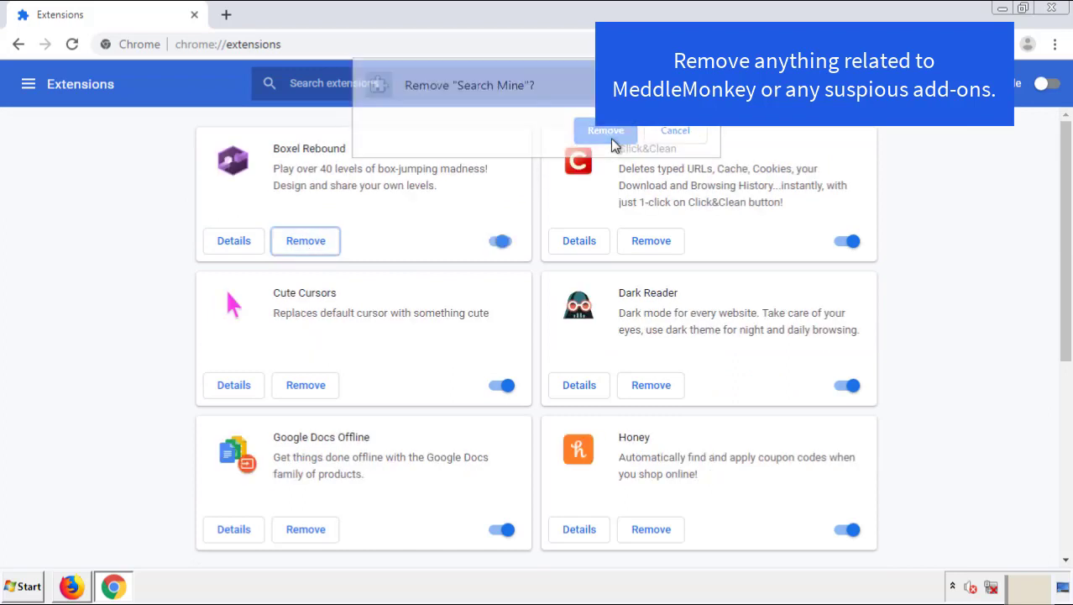
# Close Google Chrome, then restart Windows from the Start menu's Shut down options.
pyautogui.click(1060, 14)
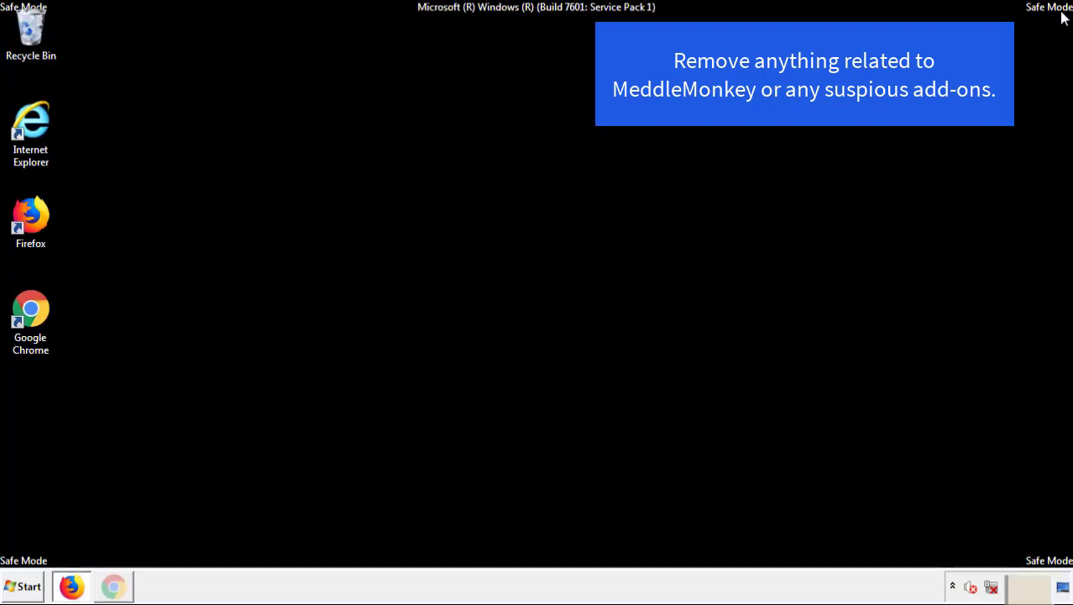
pyautogui.click(30, 588)
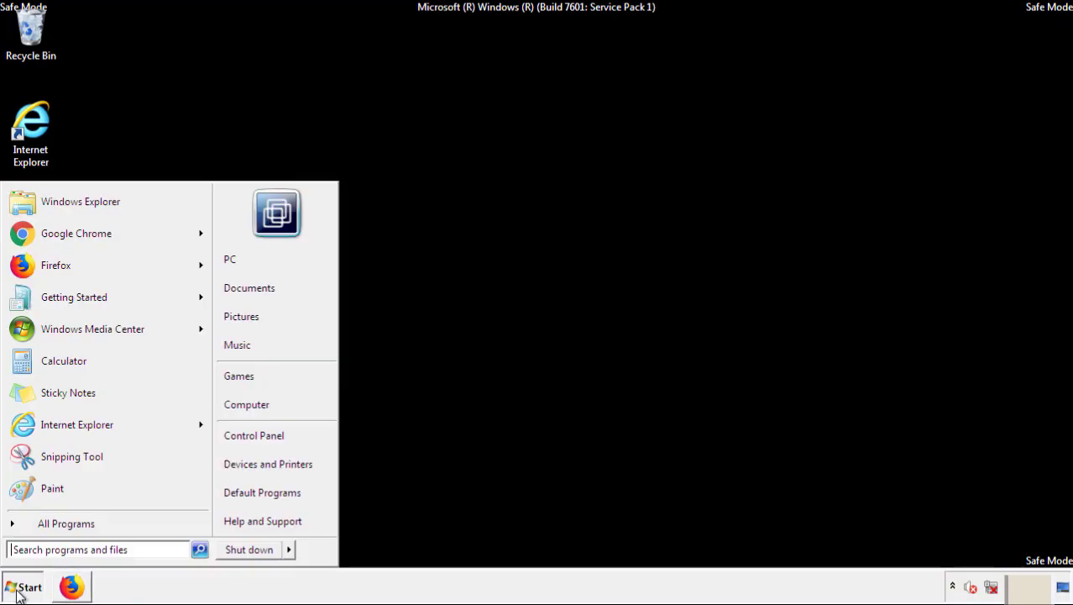
pyautogui.click(290, 551)
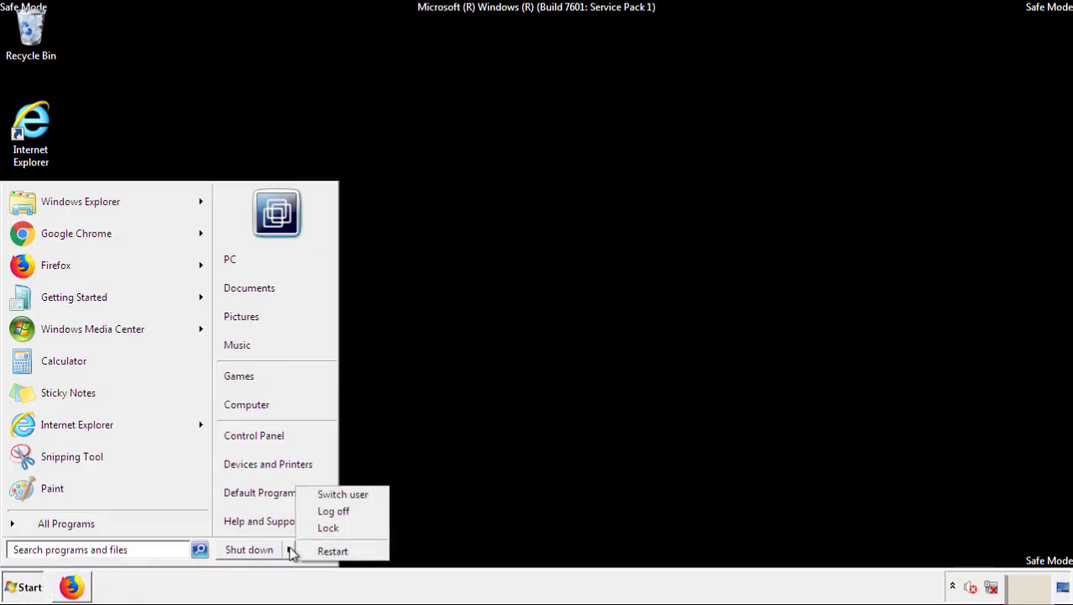
pyautogui.click(334, 551)
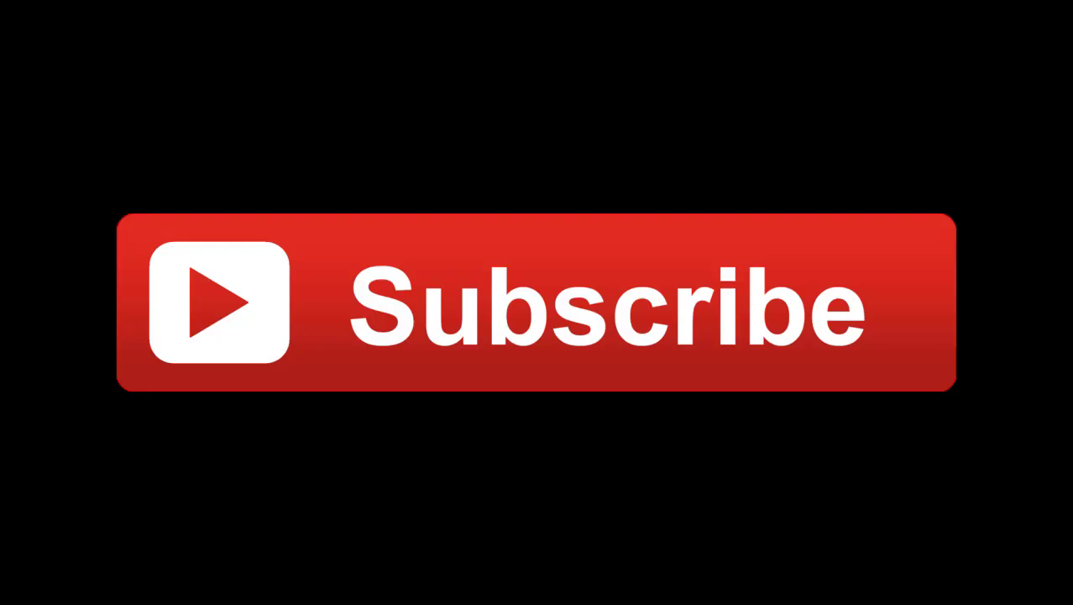